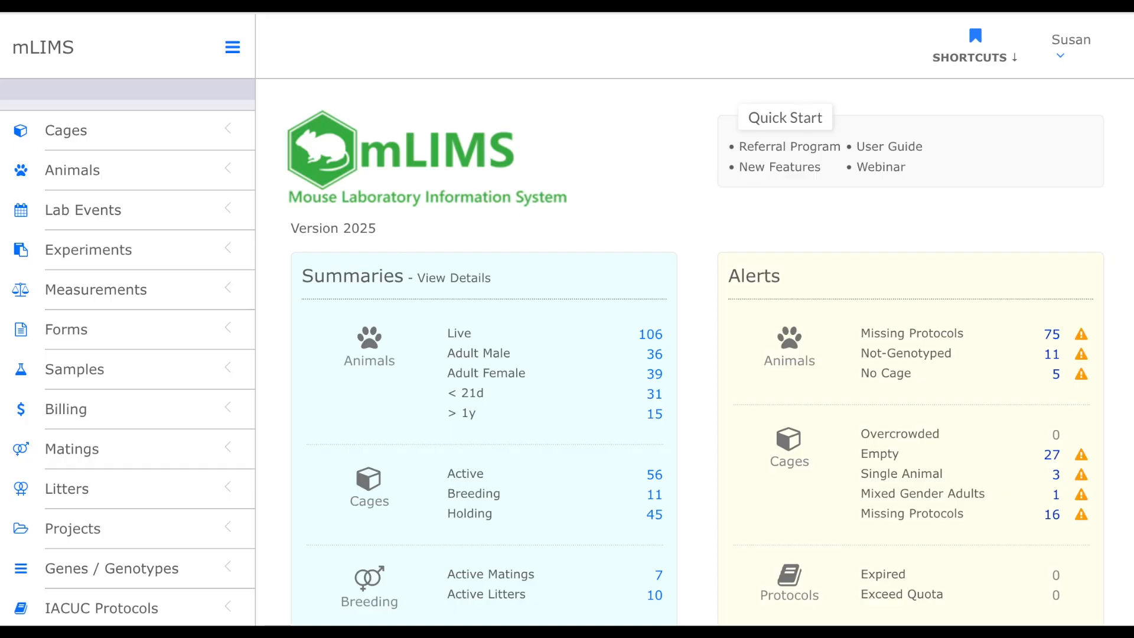
# - Open the Animals settings page under System Settings
pyautogui.scroll(-3, 126, 285)
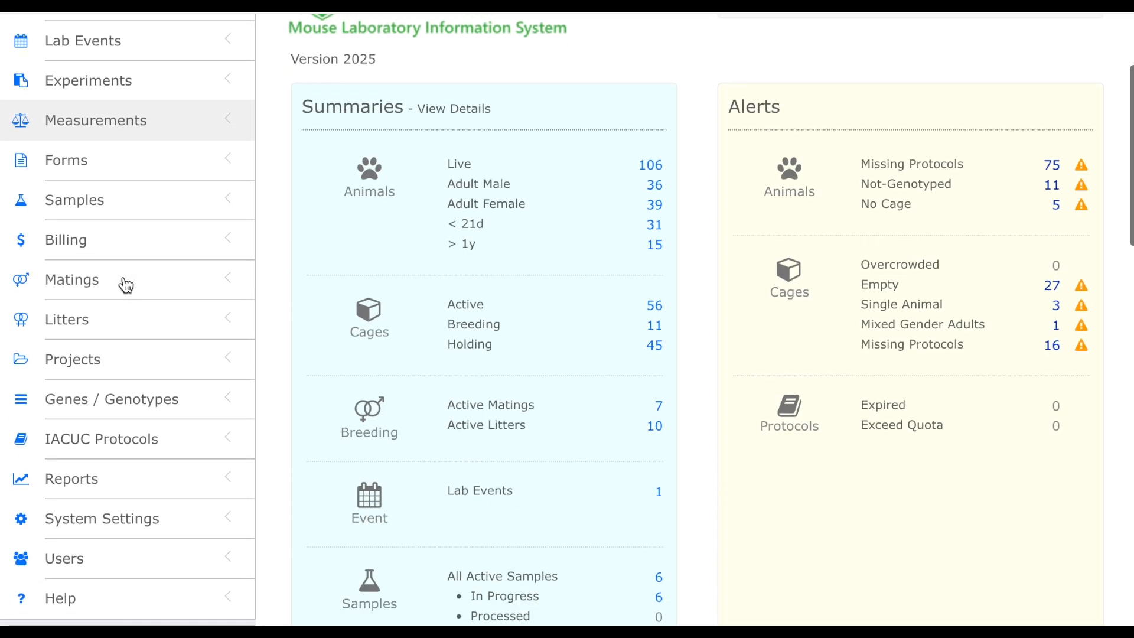
pyautogui.click(150, 454)
pyautogui.scroll(-1, 150, 455)
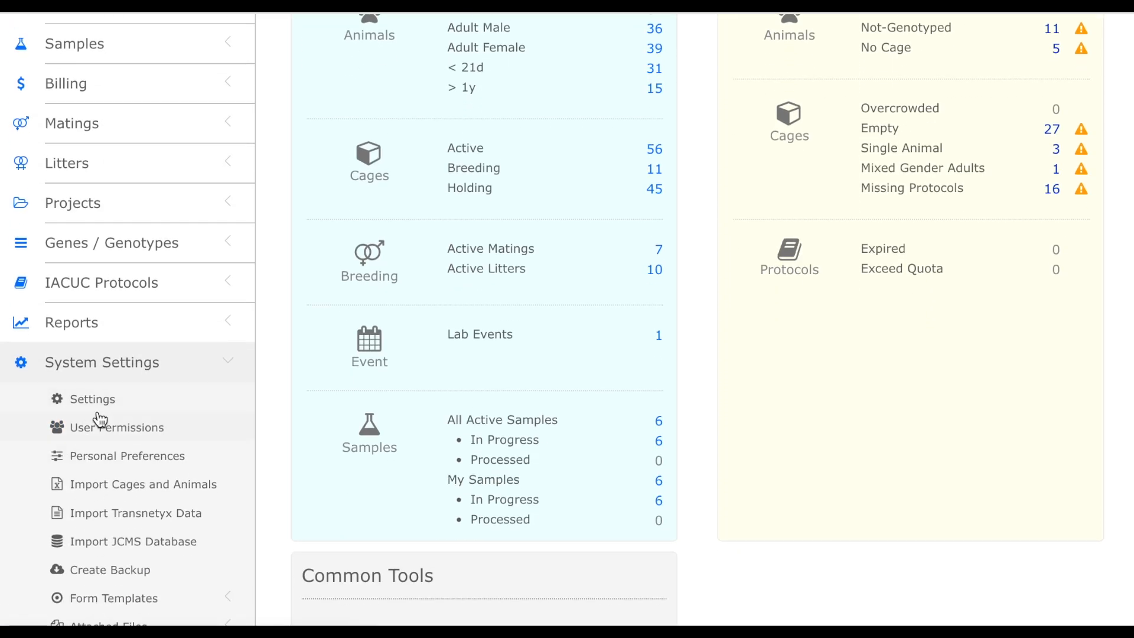
pyautogui.click(101, 408)
pyautogui.scroll(-3, 454, 408)
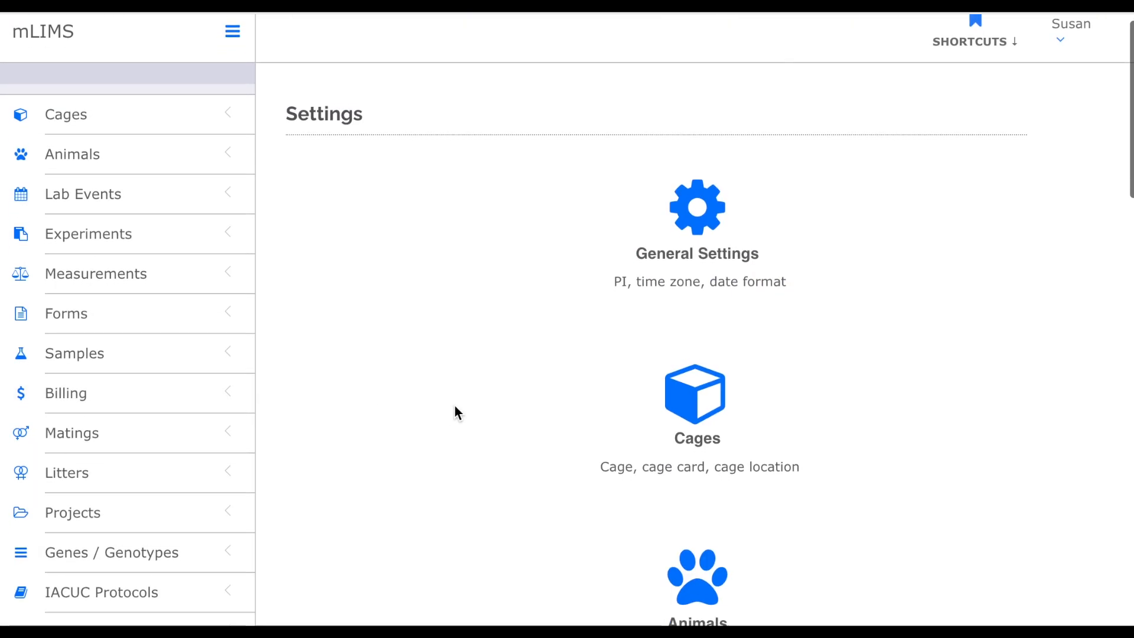
pyautogui.click(694, 471)
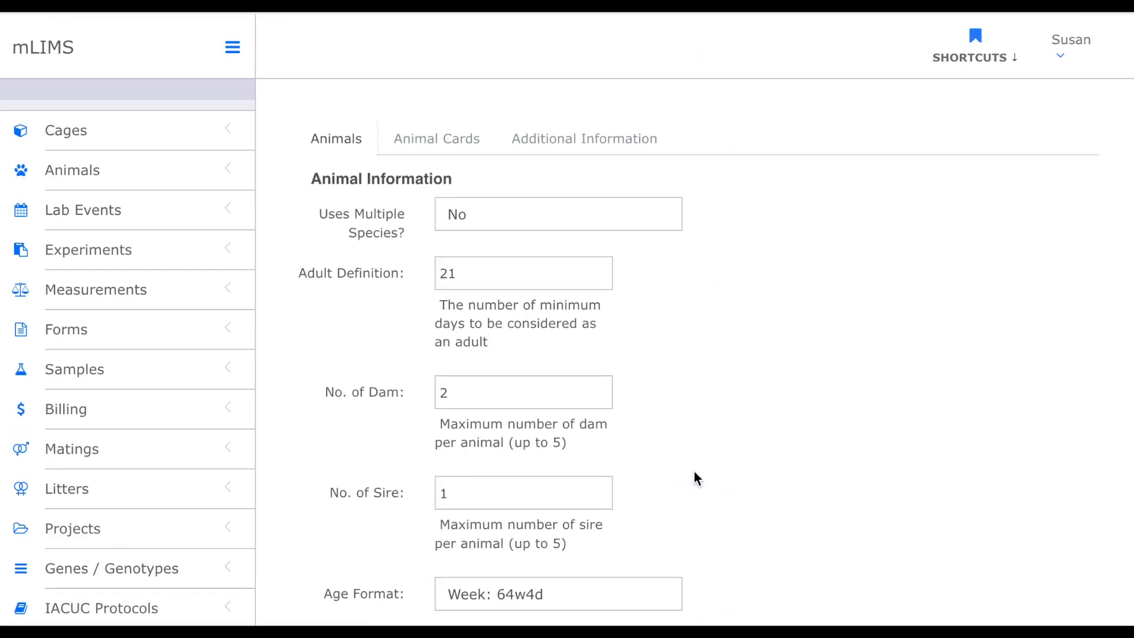
# - Set Consolidate Strain Menu to Yes and submit the animal settings
pyautogui.scroll(-10, 694, 371)
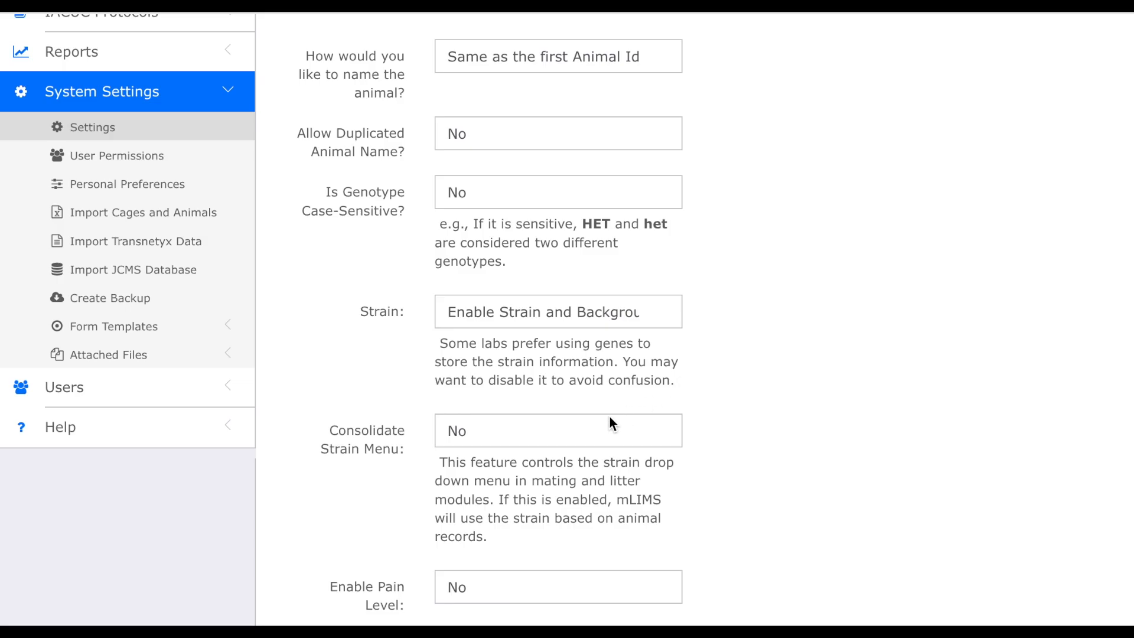
pyautogui.click(584, 424)
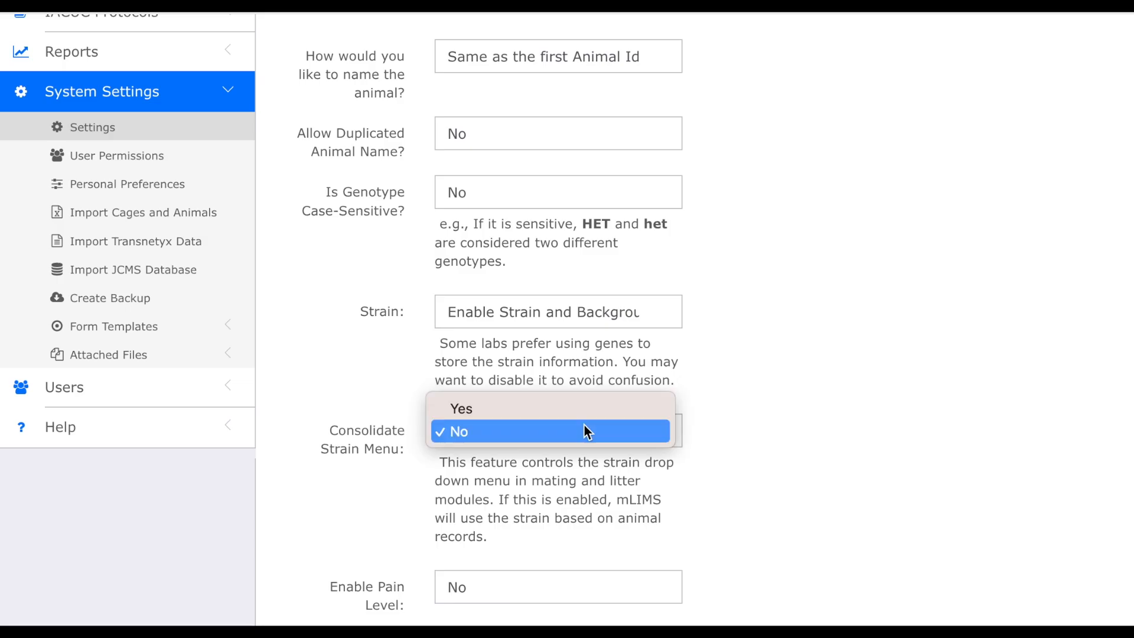
pyautogui.click(558, 409)
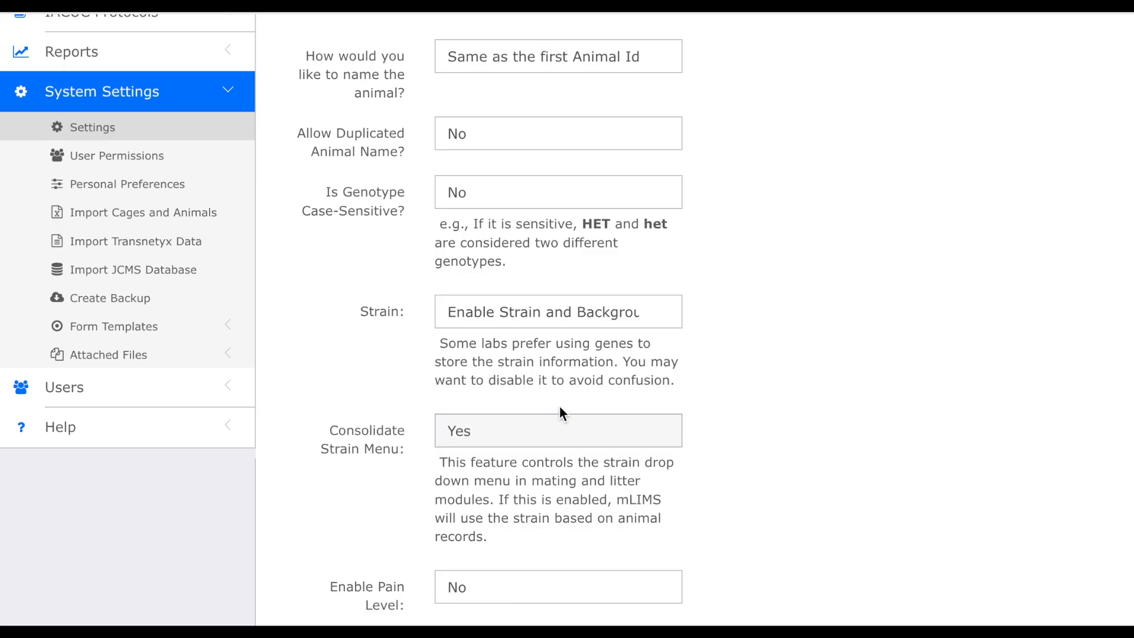
pyautogui.scroll(-10, 741, 455)
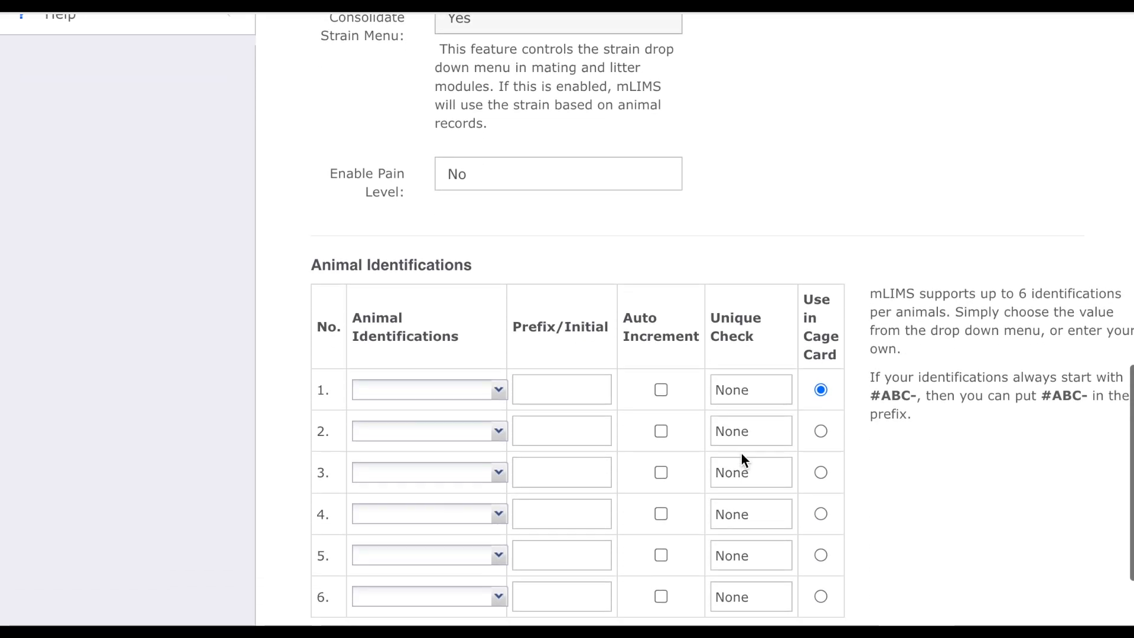
pyautogui.click(431, 497)
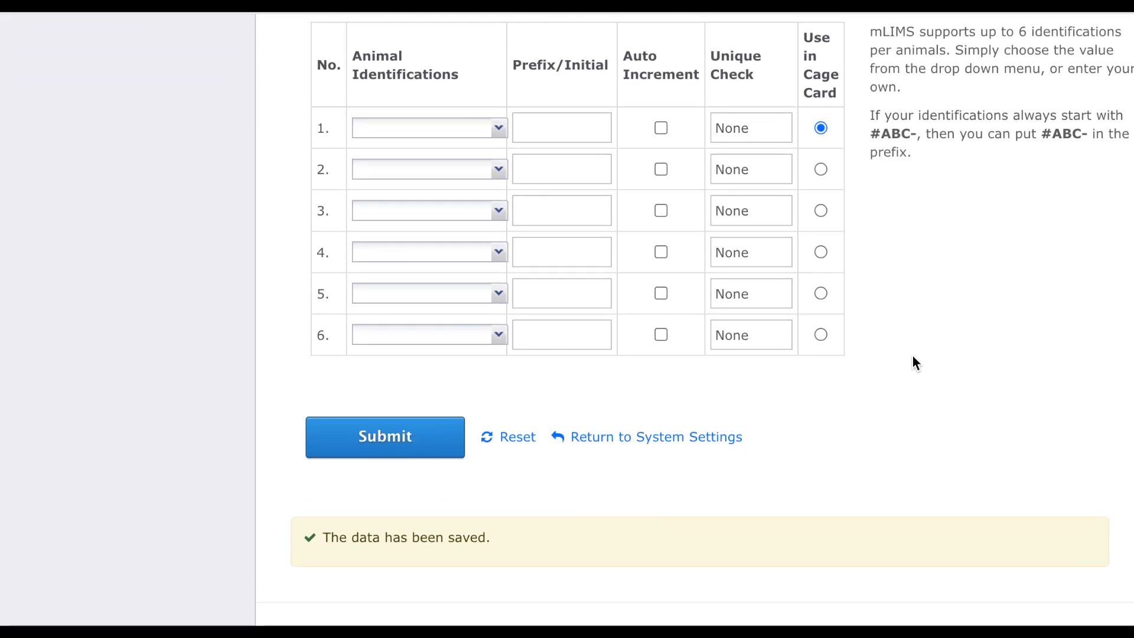
# - Open the Add New Animal form
pyautogui.scroll(8, 913, 356)
pyautogui.scroll(14, 912, 357)
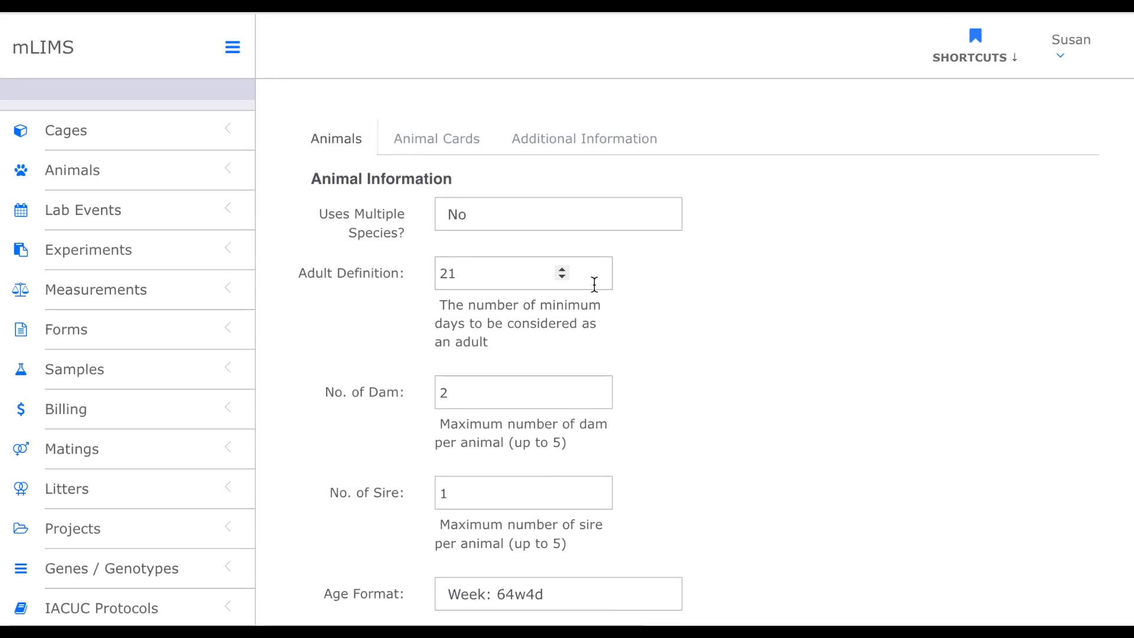
pyautogui.click(96, 173)
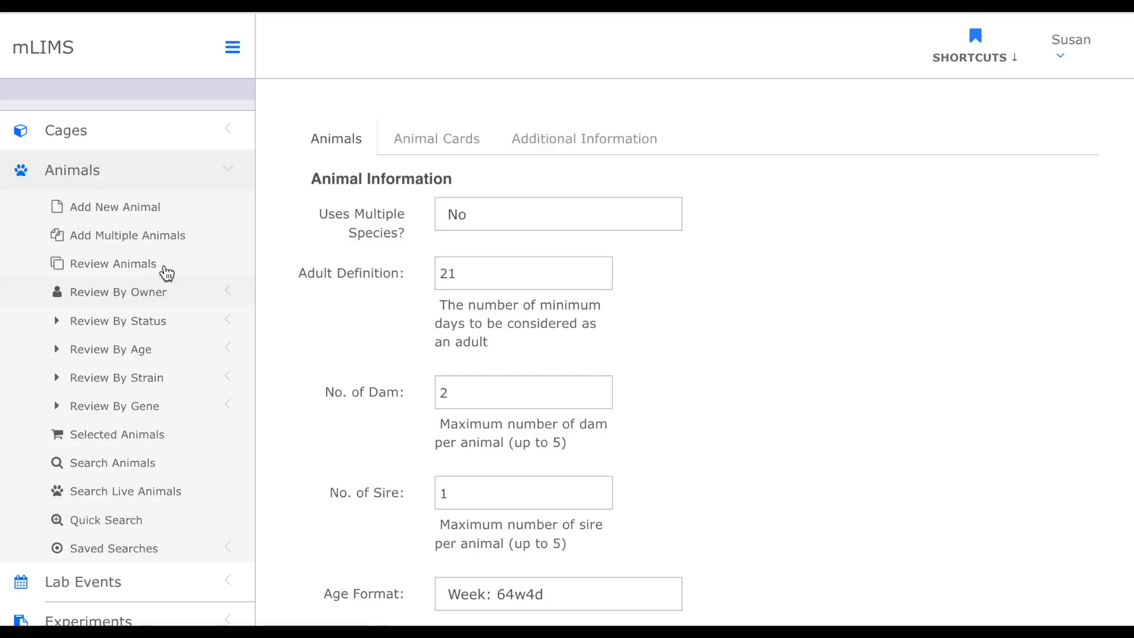
pyautogui.click(148, 216)
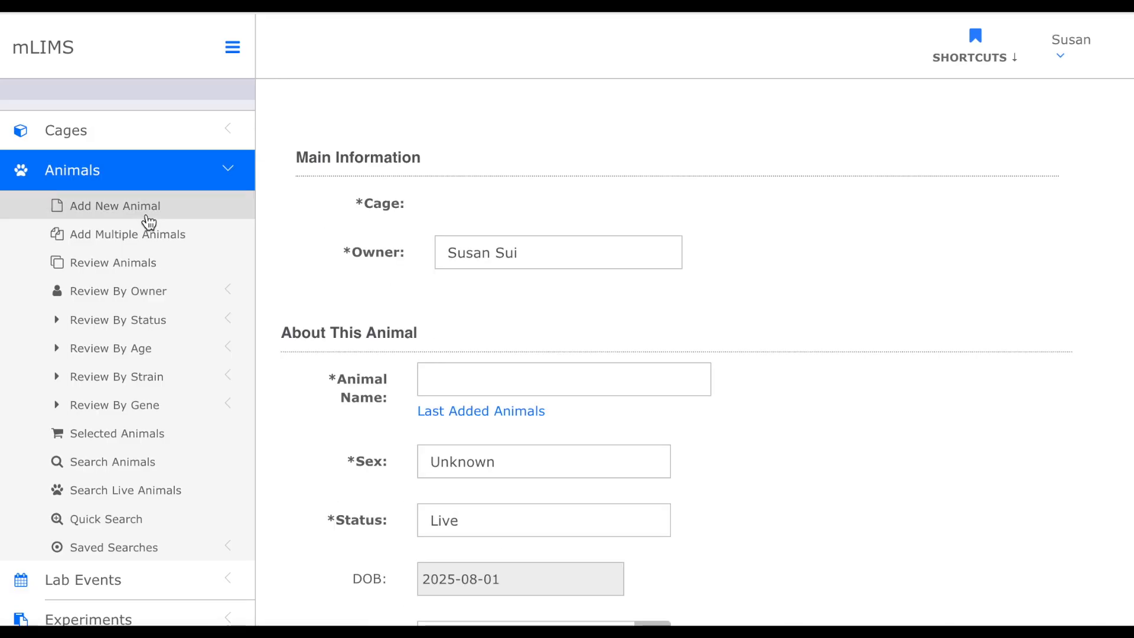
# - Set the sex of the new animal, mouse 17 in Cage - 5, to Male
pyautogui.scroll(-3, 507, 314)
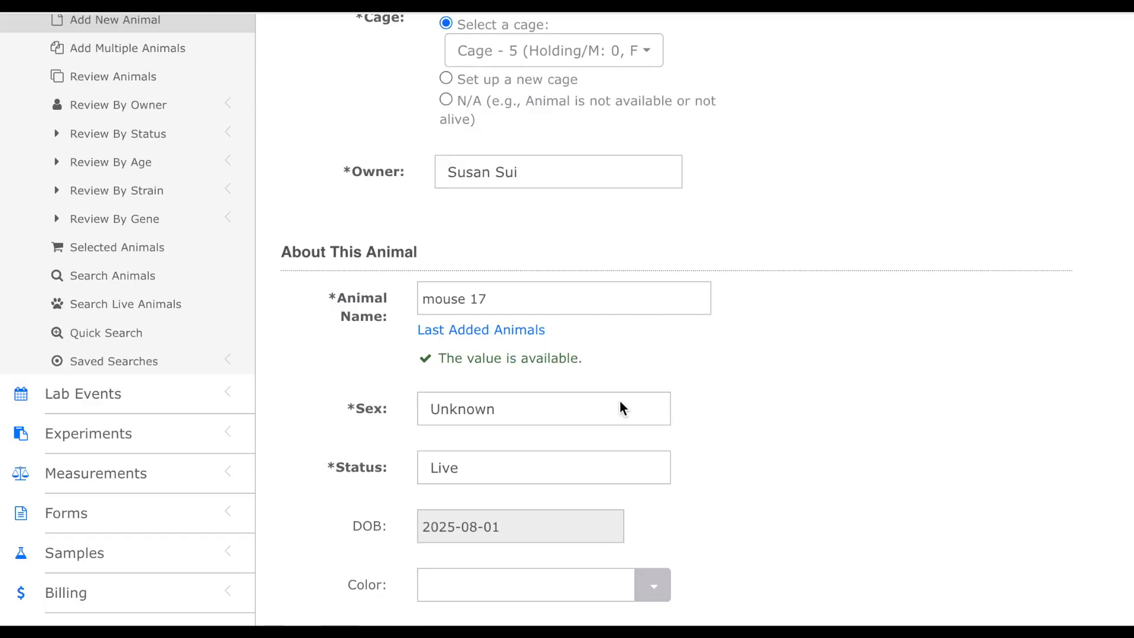
pyautogui.click(619, 407)
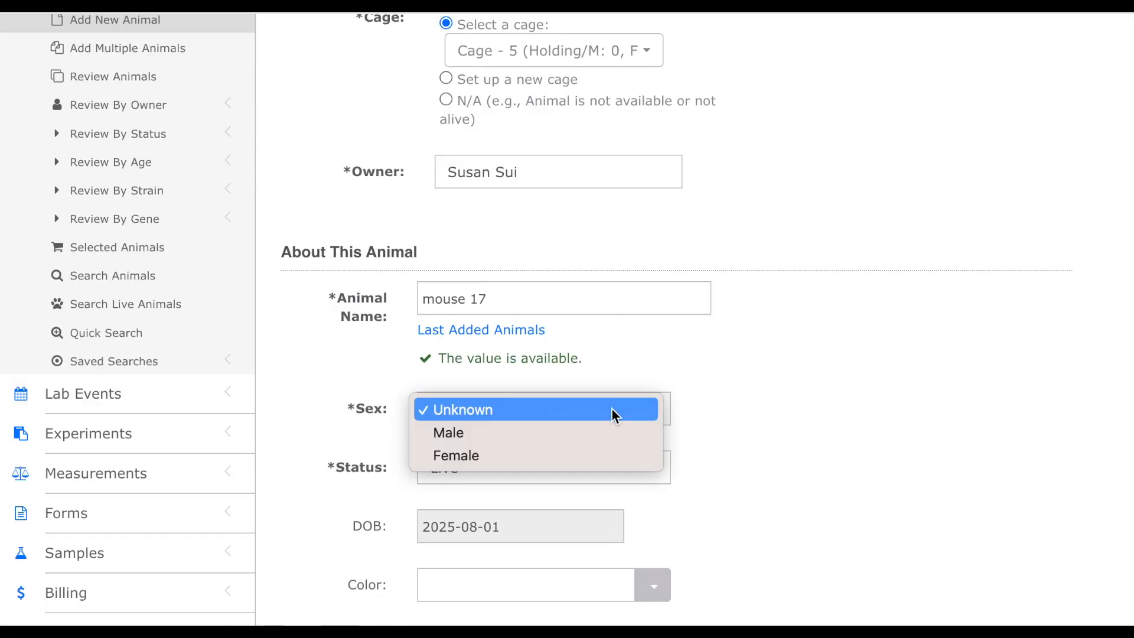
pyautogui.click(595, 432)
# - Enter a new strain named delta for the animal
pyautogui.scroll(-3, 746, 411)
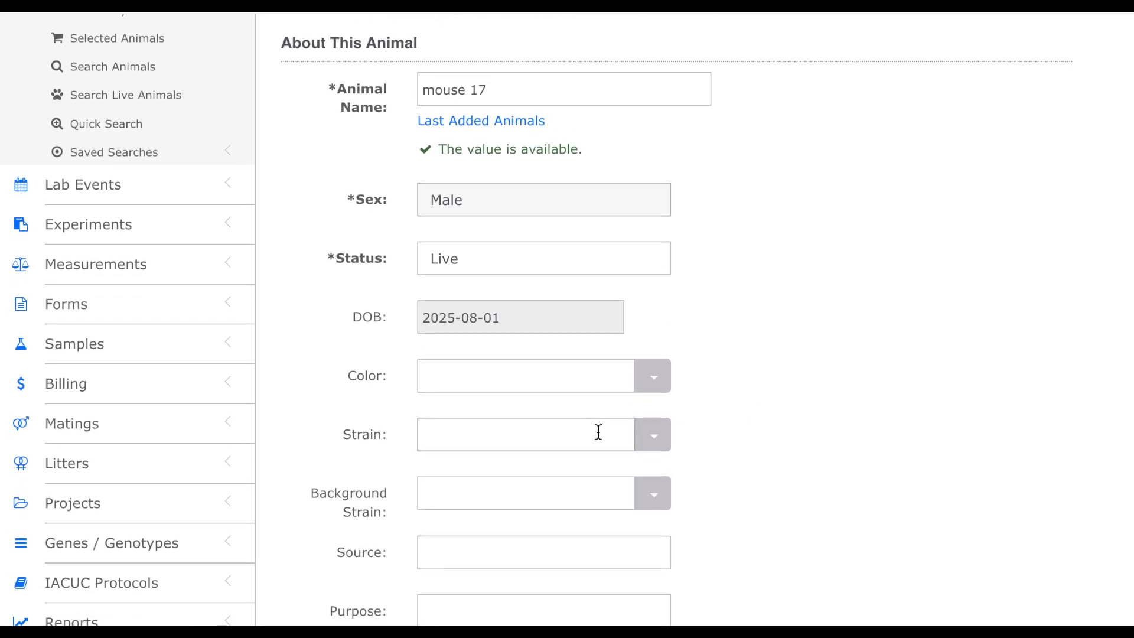
pyautogui.click(598, 432)
pyautogui.click(643, 440)
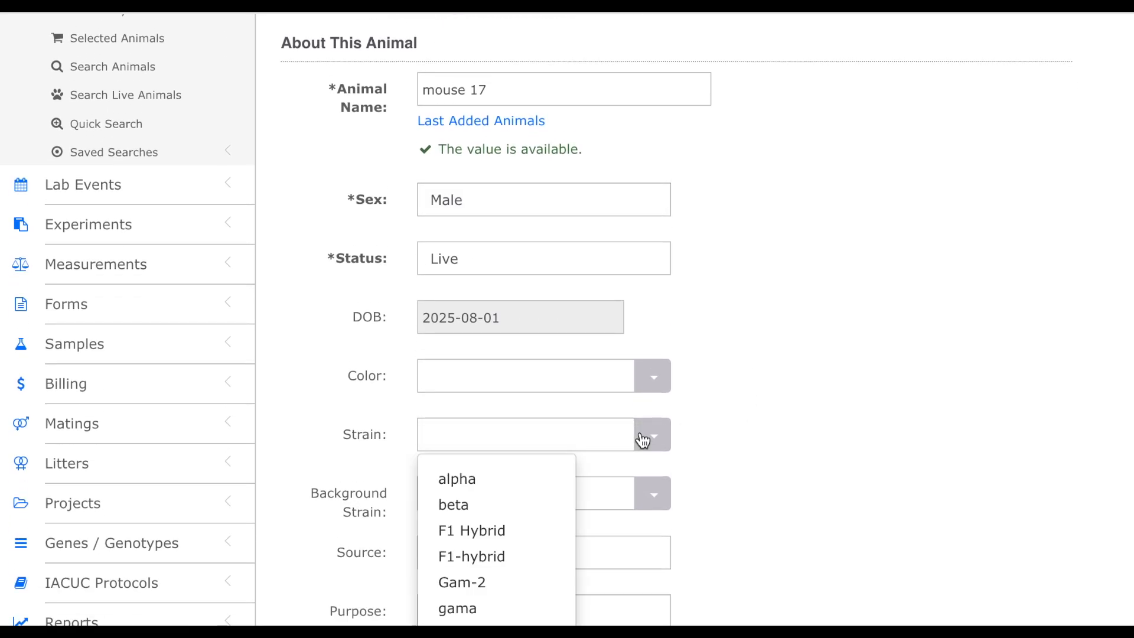
pyautogui.scroll(-2, 586, 477)
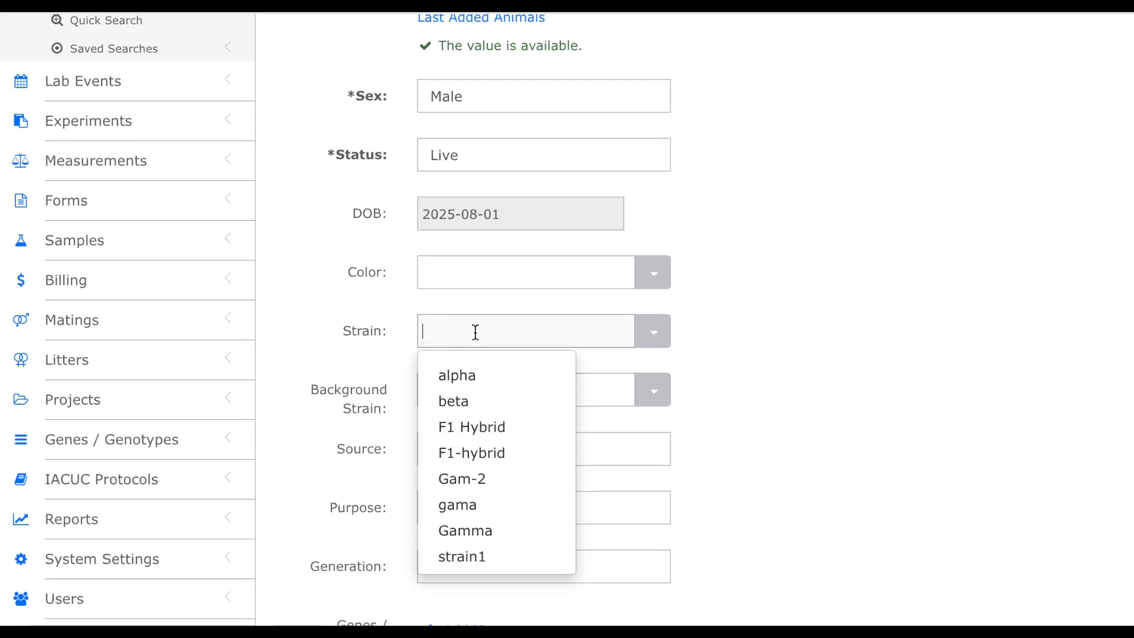
pyautogui.write('delta')
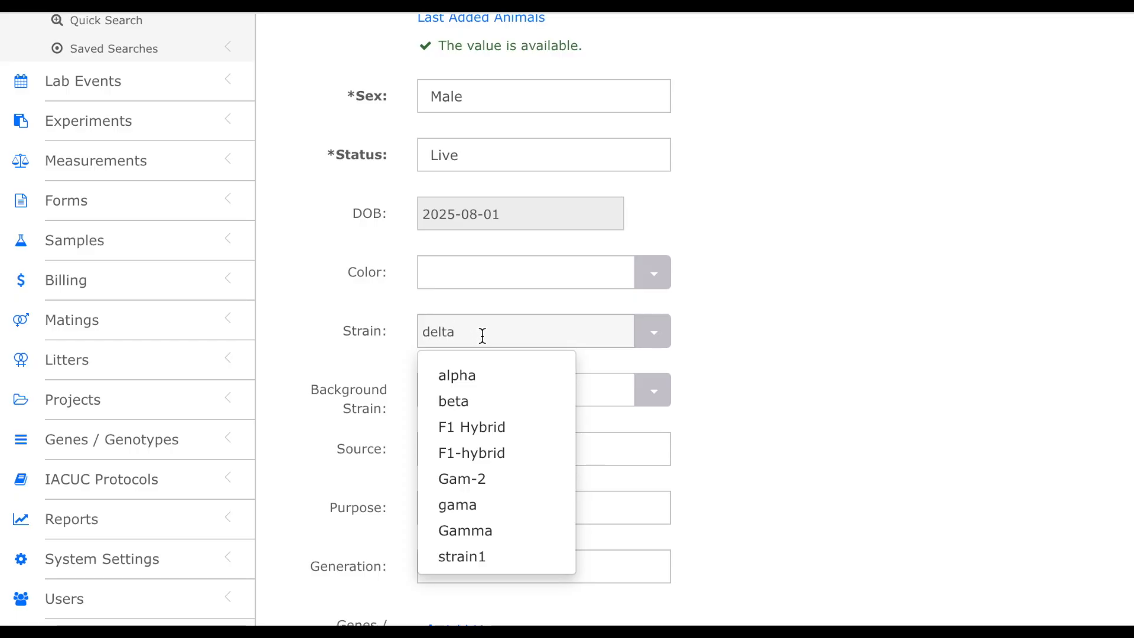
pyautogui.click(815, 370)
# - Submit the new animal record
pyautogui.scroll(-10, 815, 370)
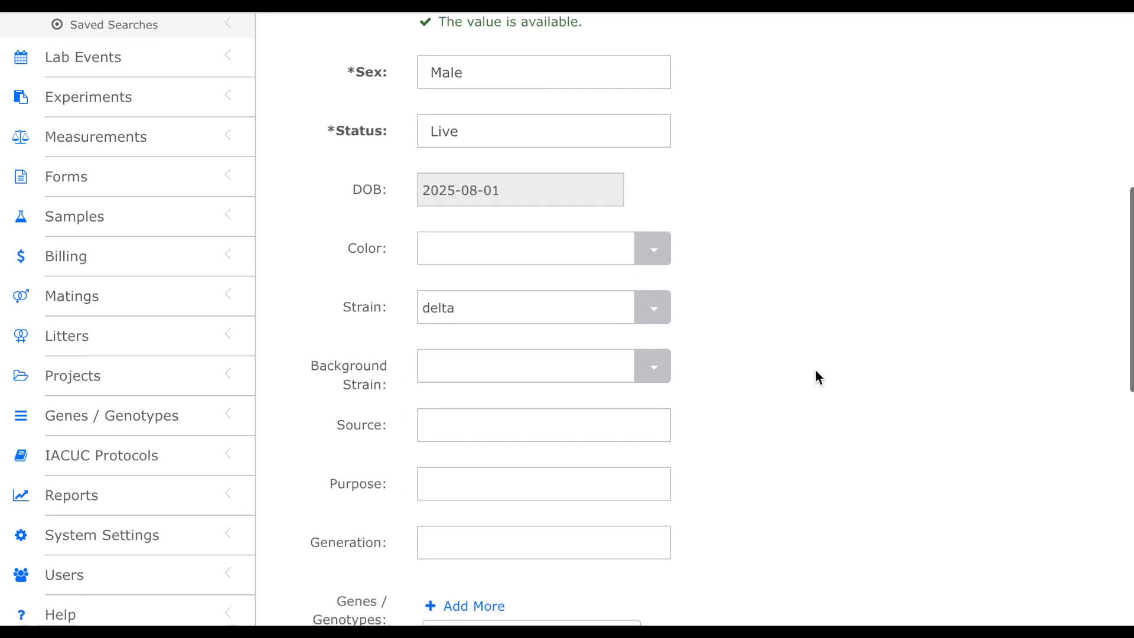
pyautogui.scroll(-5, 815, 369)
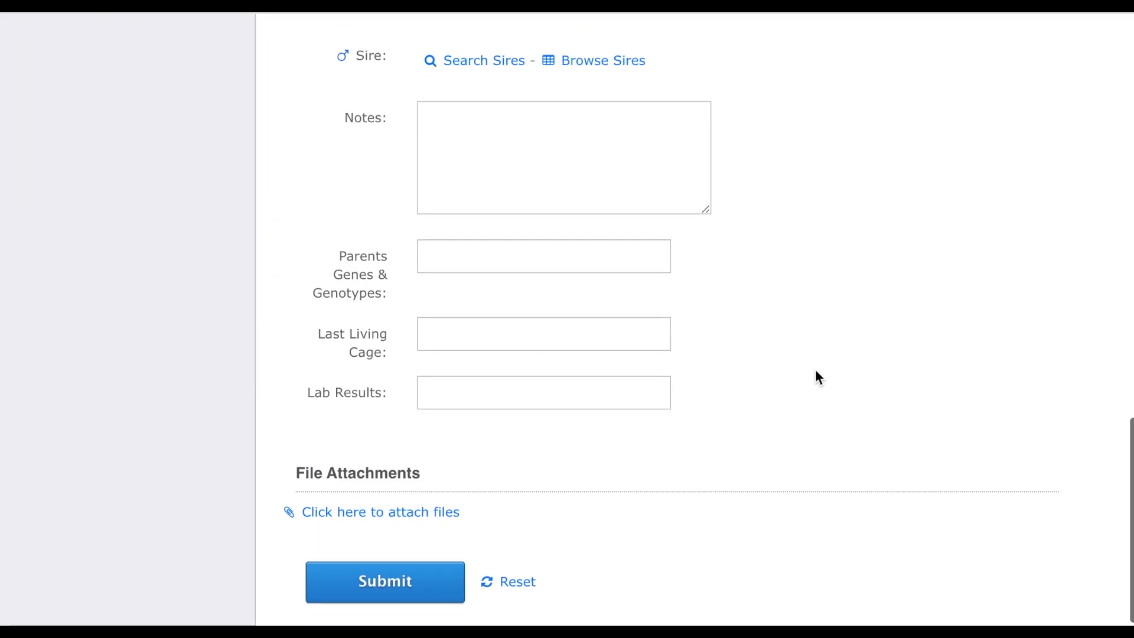
pyautogui.click(434, 524)
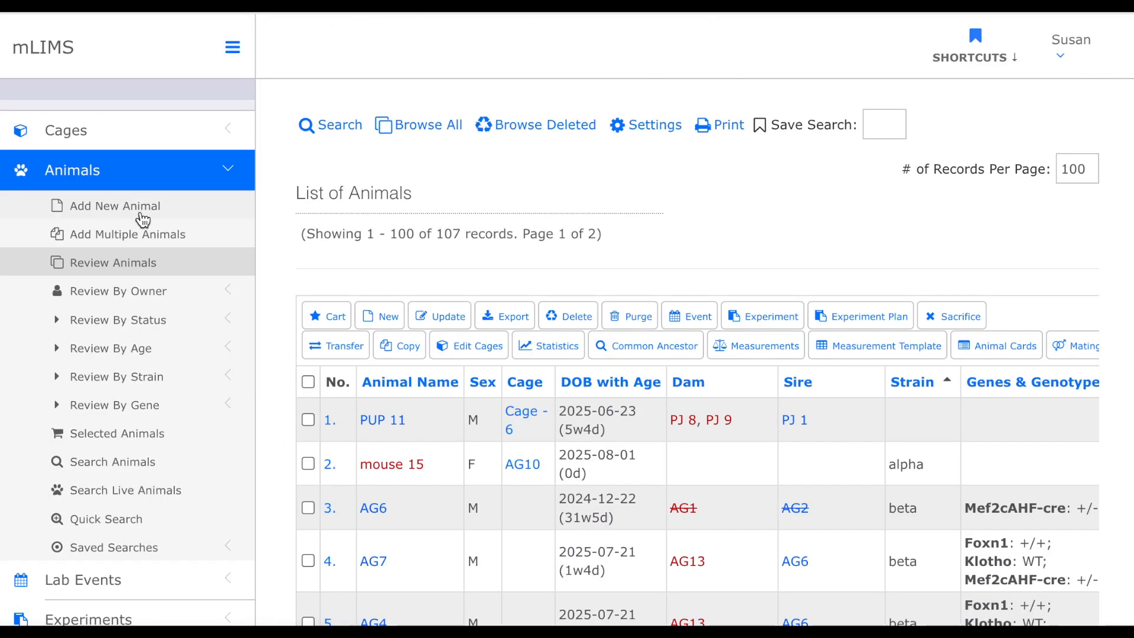
# - Start another new animal in Cage - 5 and open its Strain list to check the available strains
pyautogui.click(139, 214)
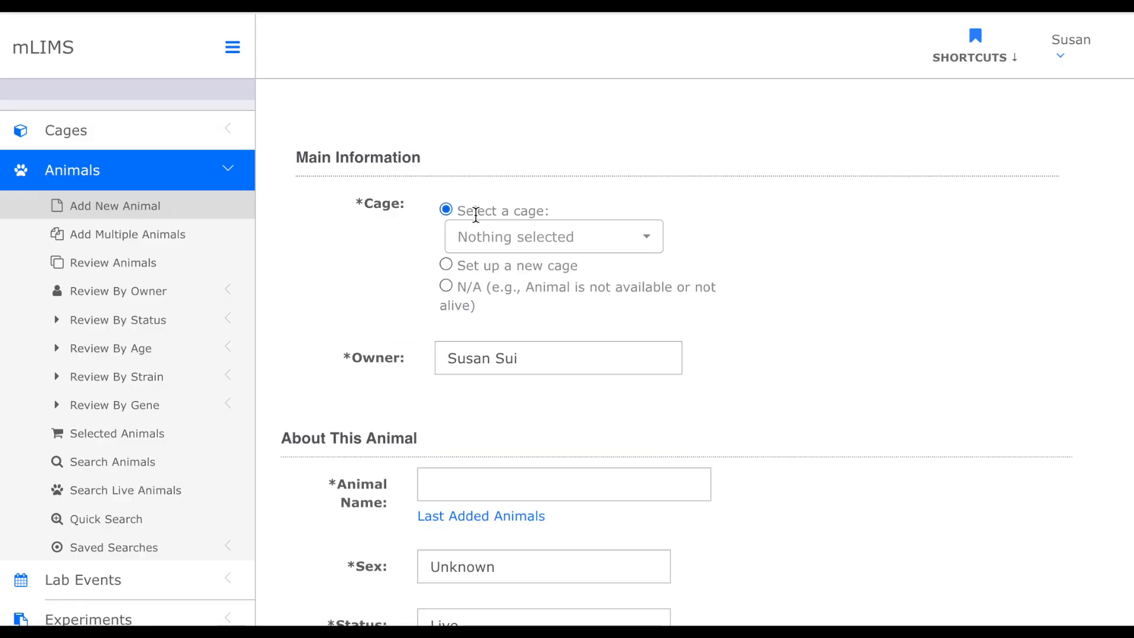
pyautogui.click(570, 242)
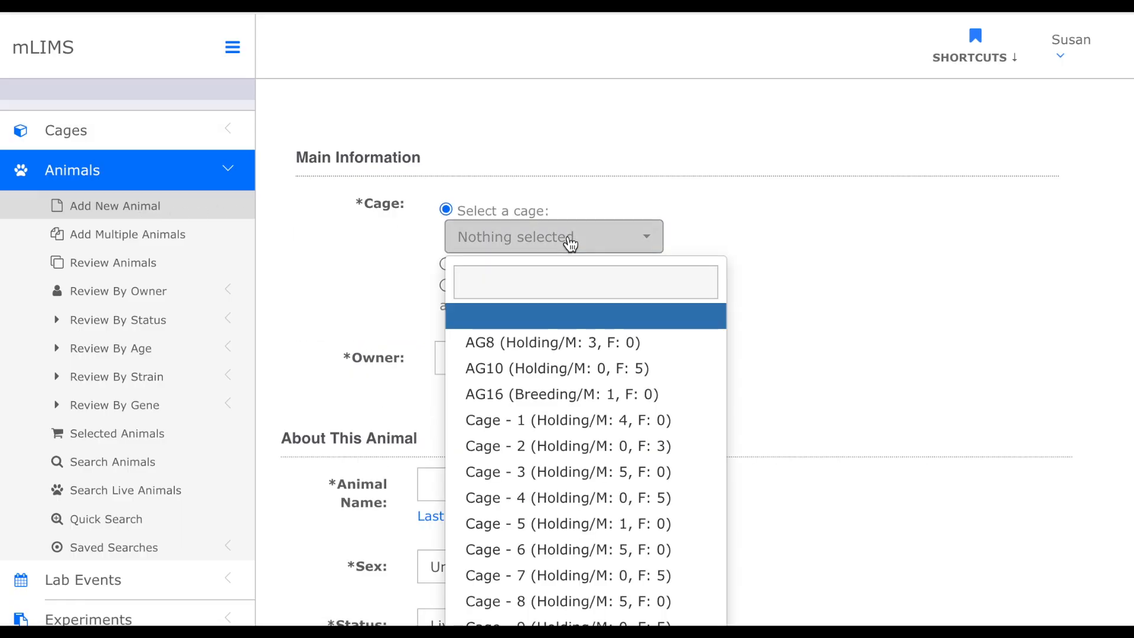
pyautogui.scroll(-2, 568, 240)
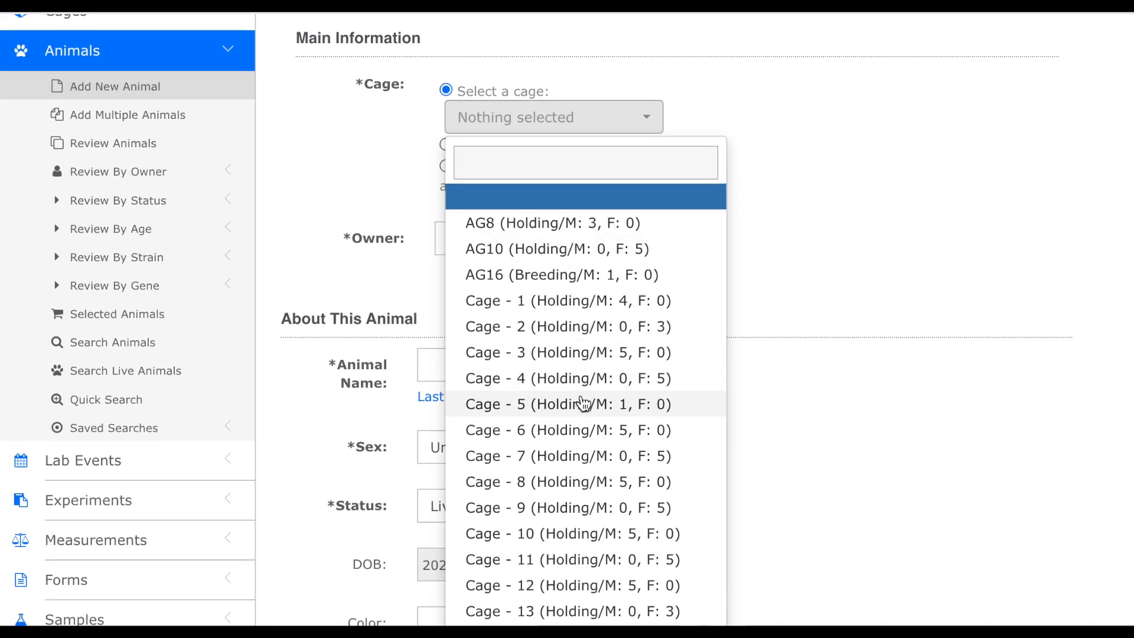
pyautogui.click(584, 404)
pyautogui.scroll(-3, 699, 320)
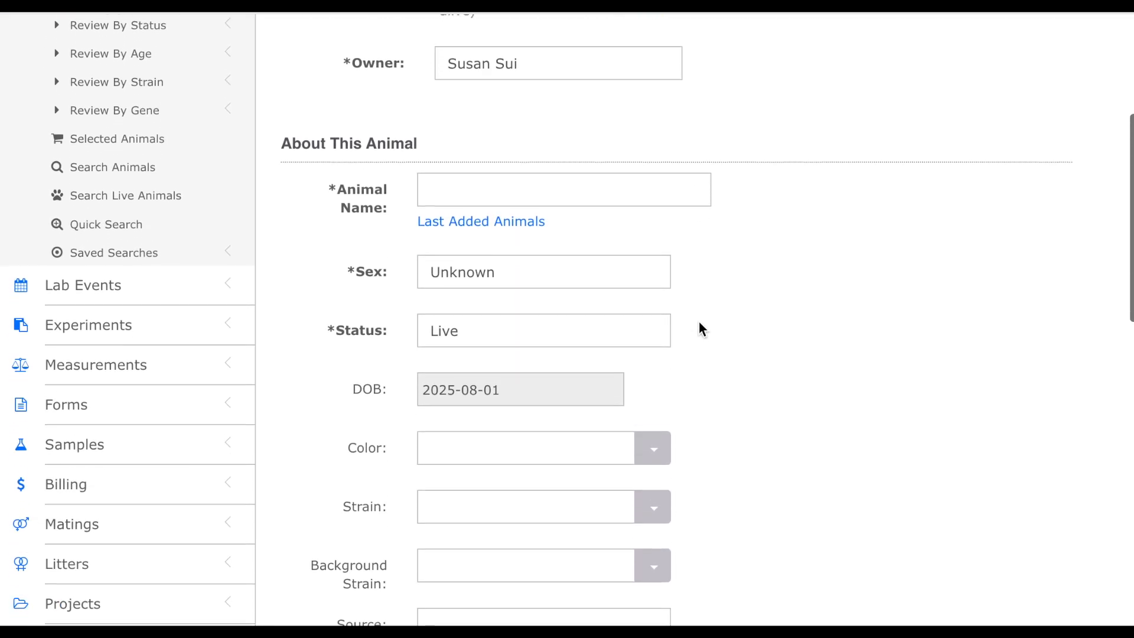
pyautogui.scroll(-3, 699, 321)
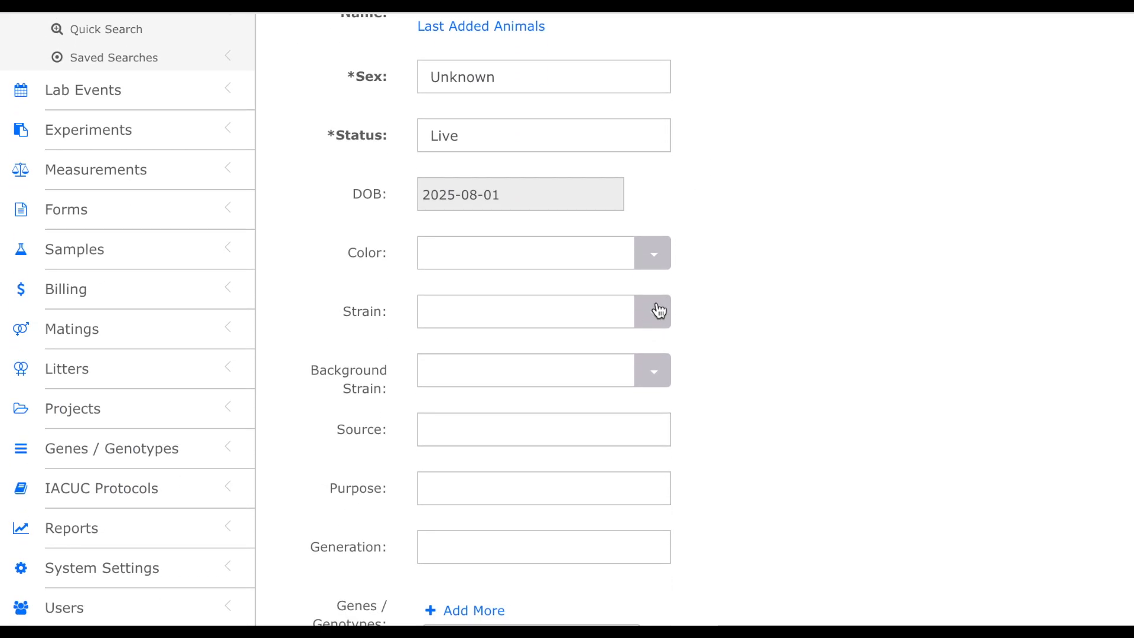
pyautogui.click(656, 311)
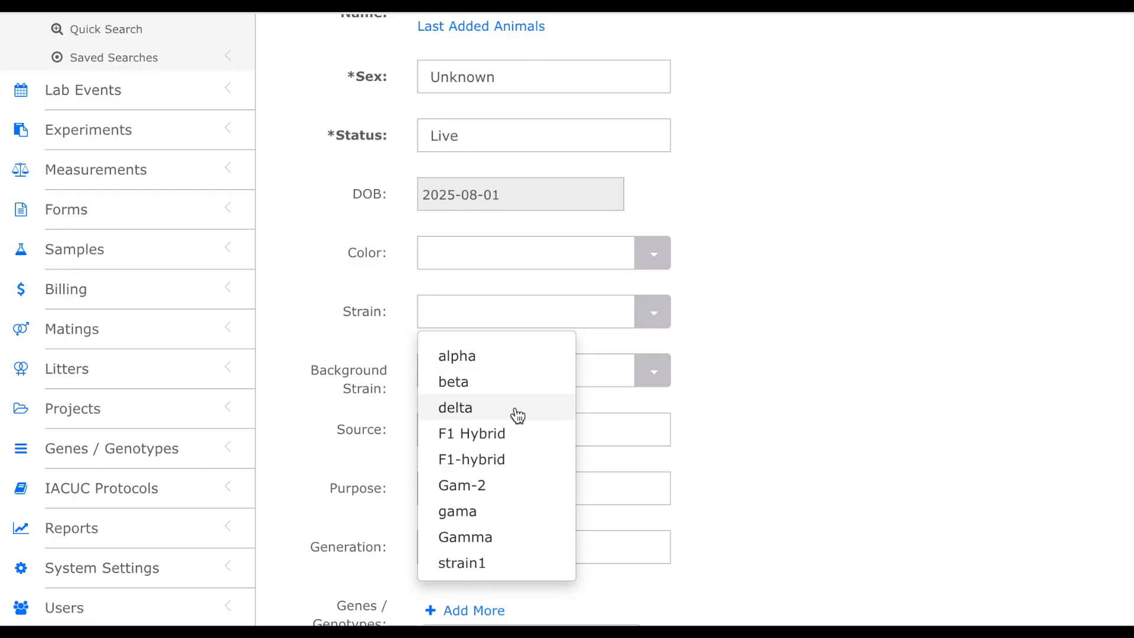
# - Open the Set Up Mating form and view the Strain list for litters and pups
pyautogui.scroll(-7, 807, 408)
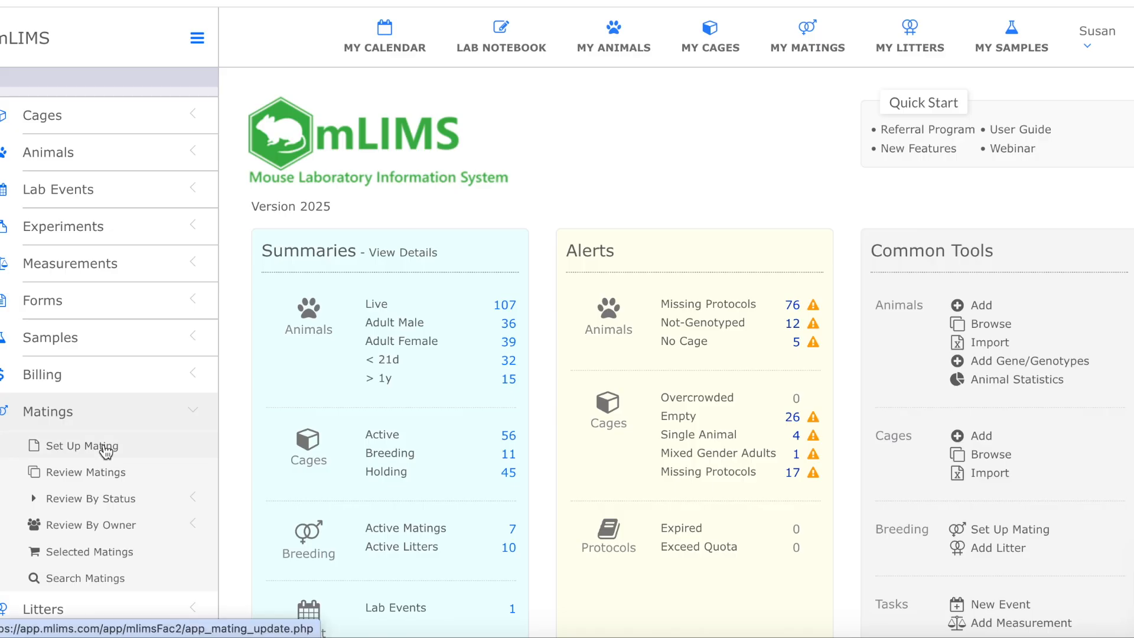
pyautogui.click(106, 451)
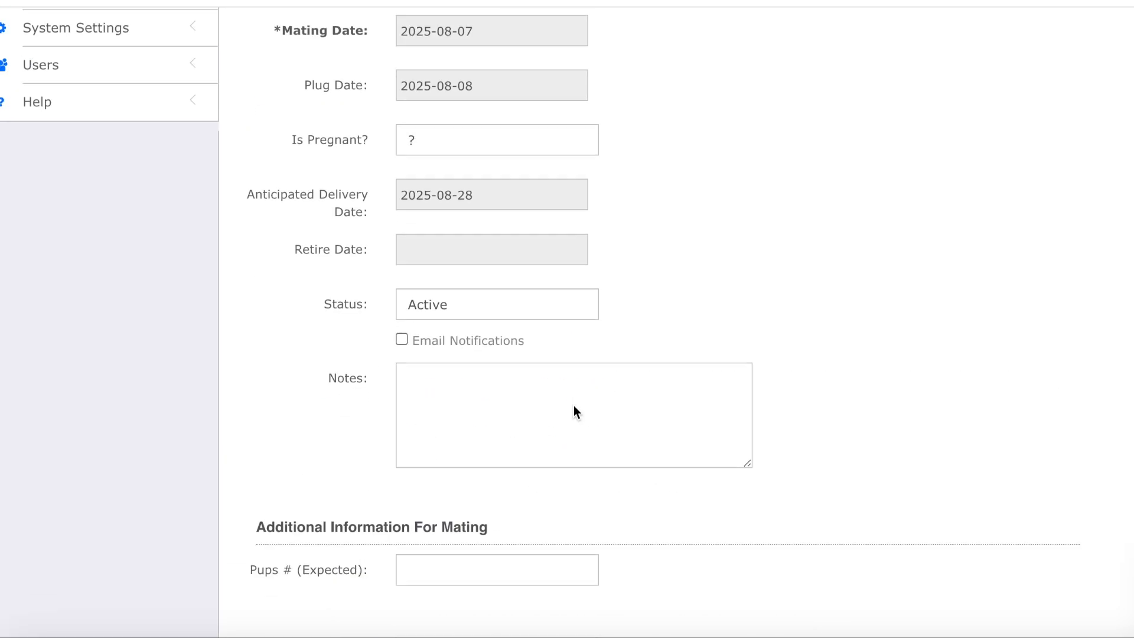
pyautogui.scroll(-1, 572, 405)
pyautogui.scroll(-5, 573, 405)
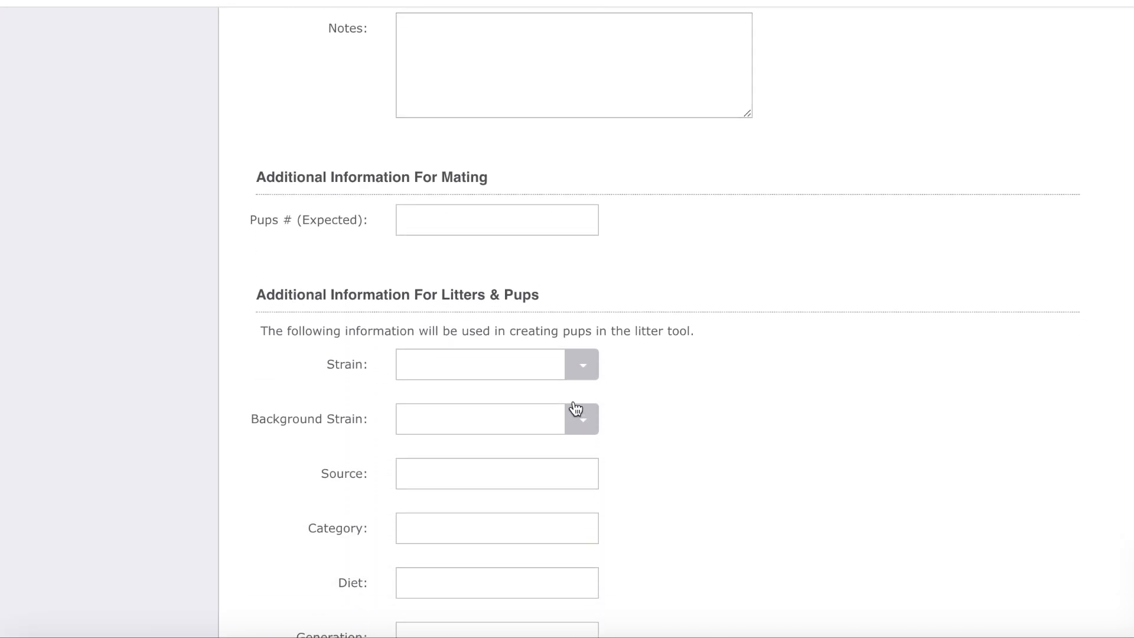
pyautogui.click(582, 368)
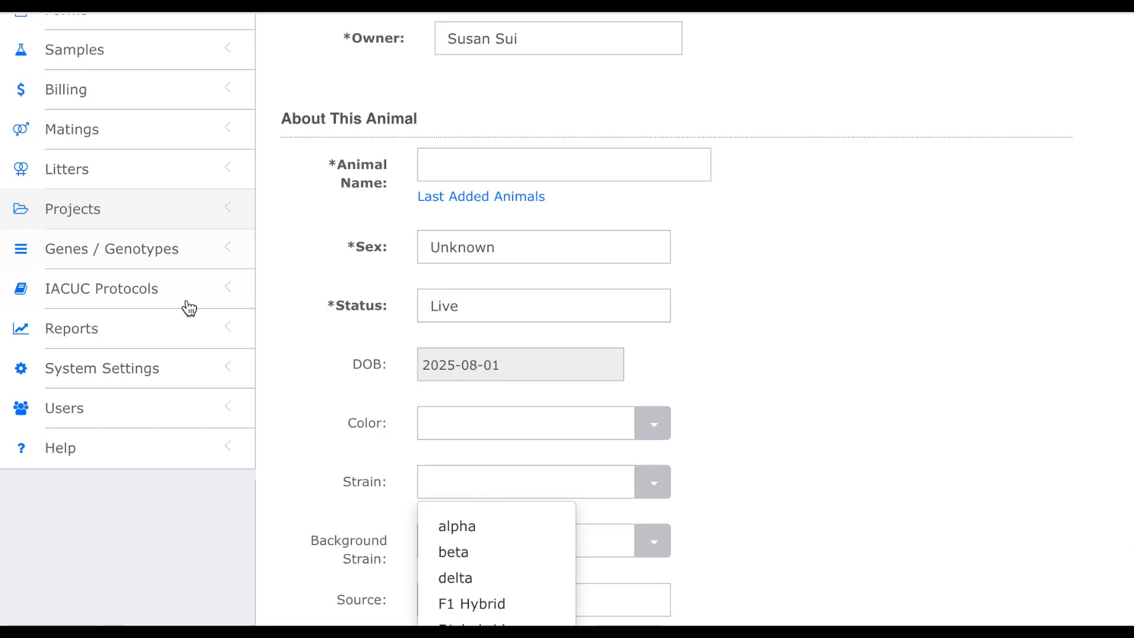
# - Open the Settings page under System Settings
pyautogui.click(169, 376)
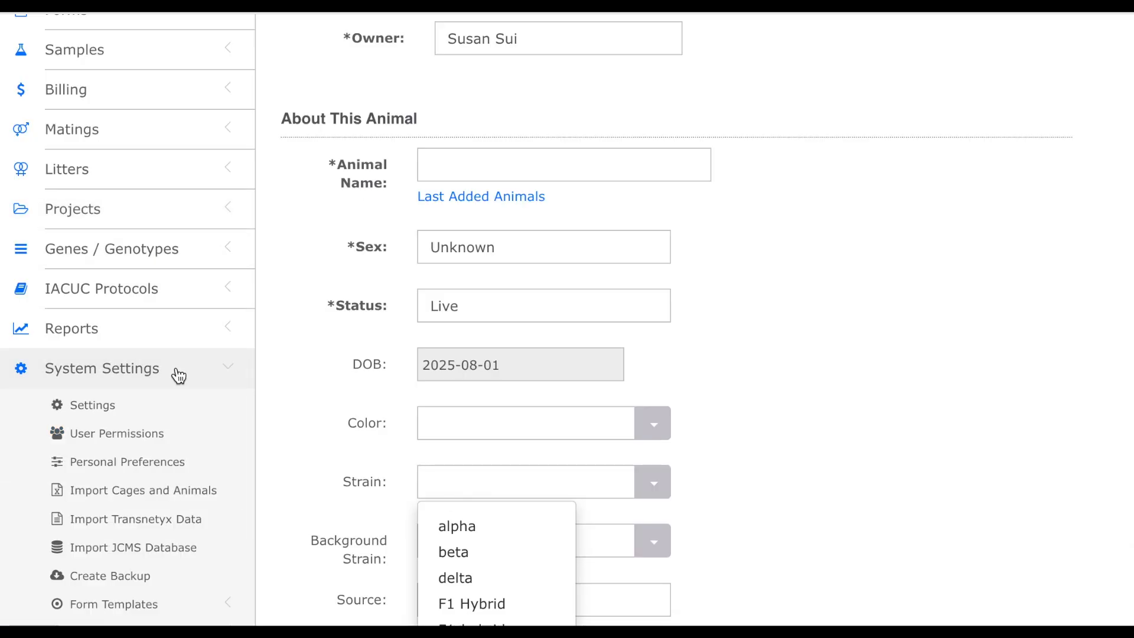
pyautogui.scroll(-3, 210, 399)
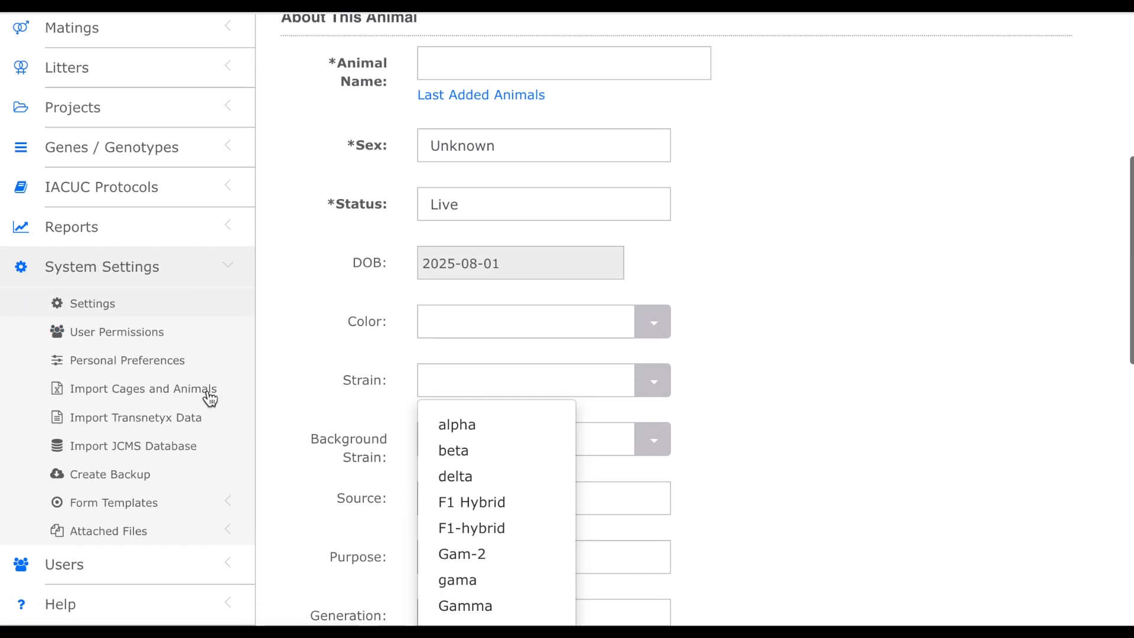
pyautogui.click(162, 307)
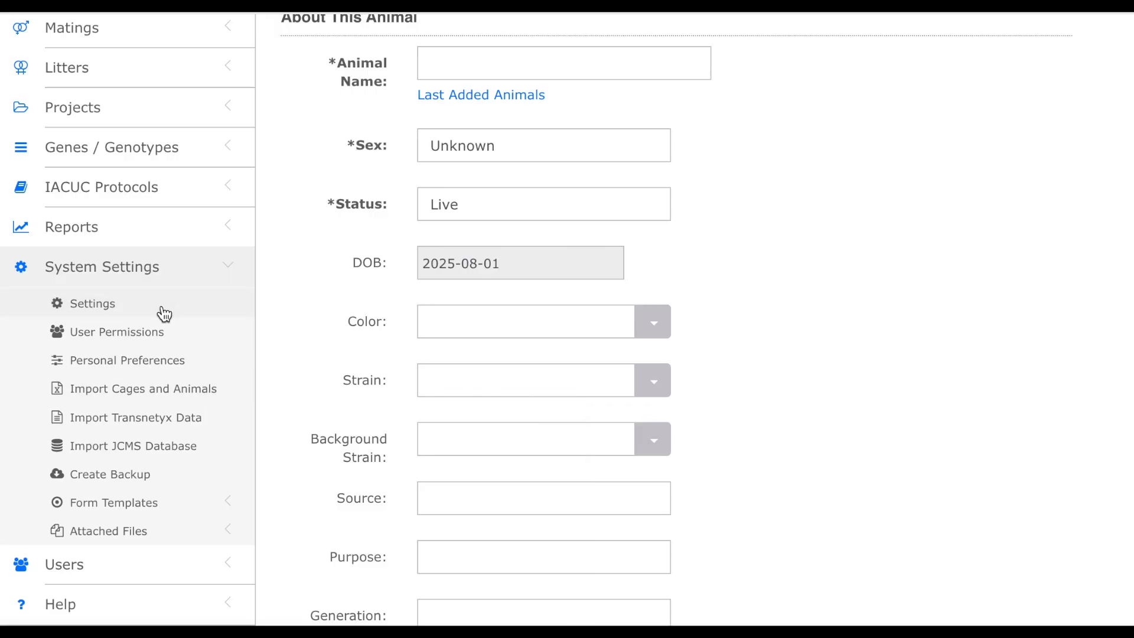
pyautogui.scroll(-10, 578, 350)
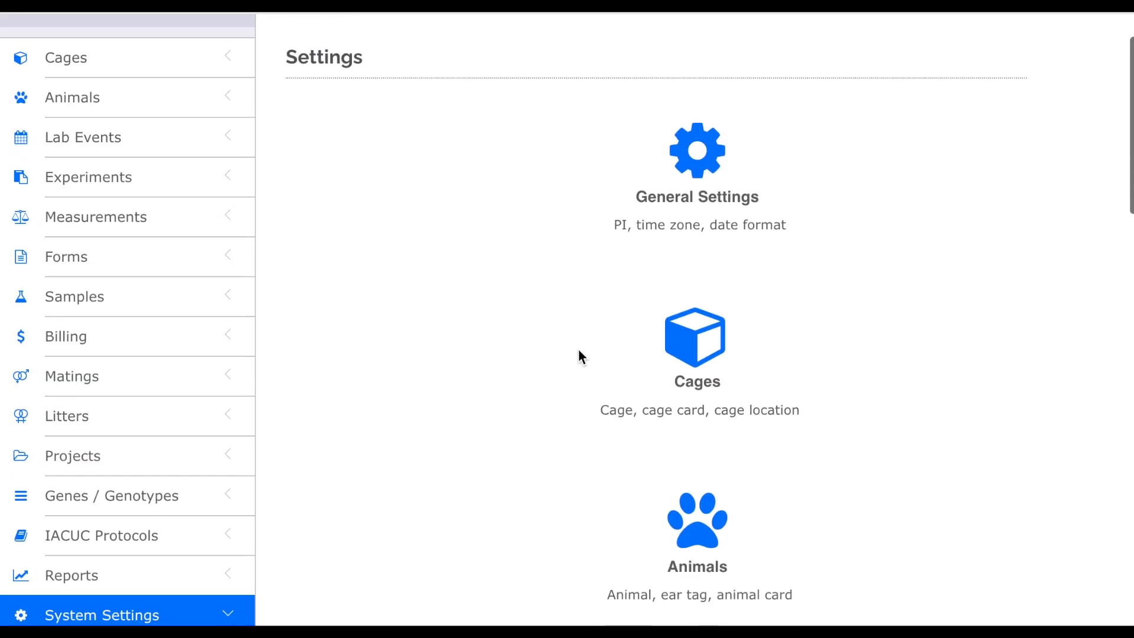
# - Set the Strain drop-down list to Active Only in the Drop Down List settings and submit
pyautogui.scroll(-9, 579, 350)
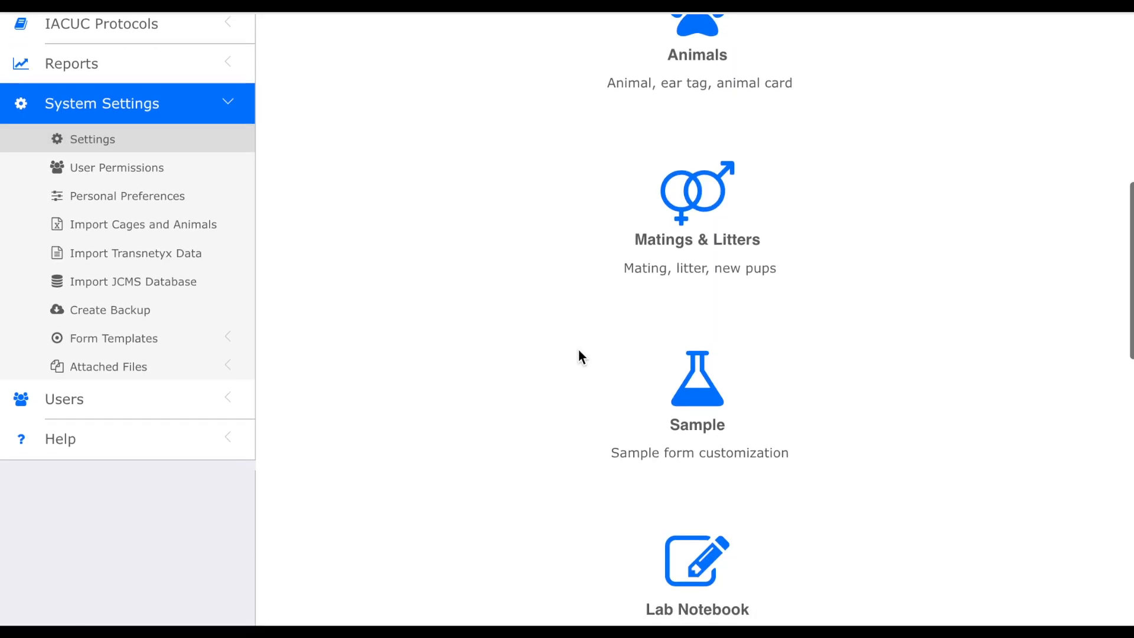
pyautogui.scroll(-6, 579, 351)
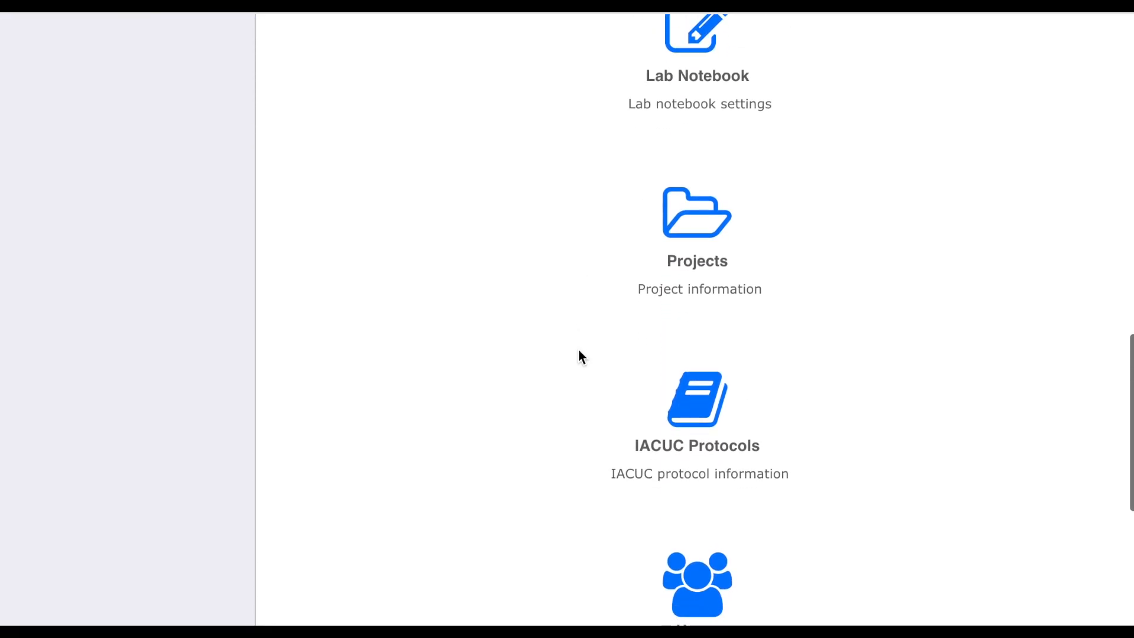
pyautogui.scroll(-3, 578, 354)
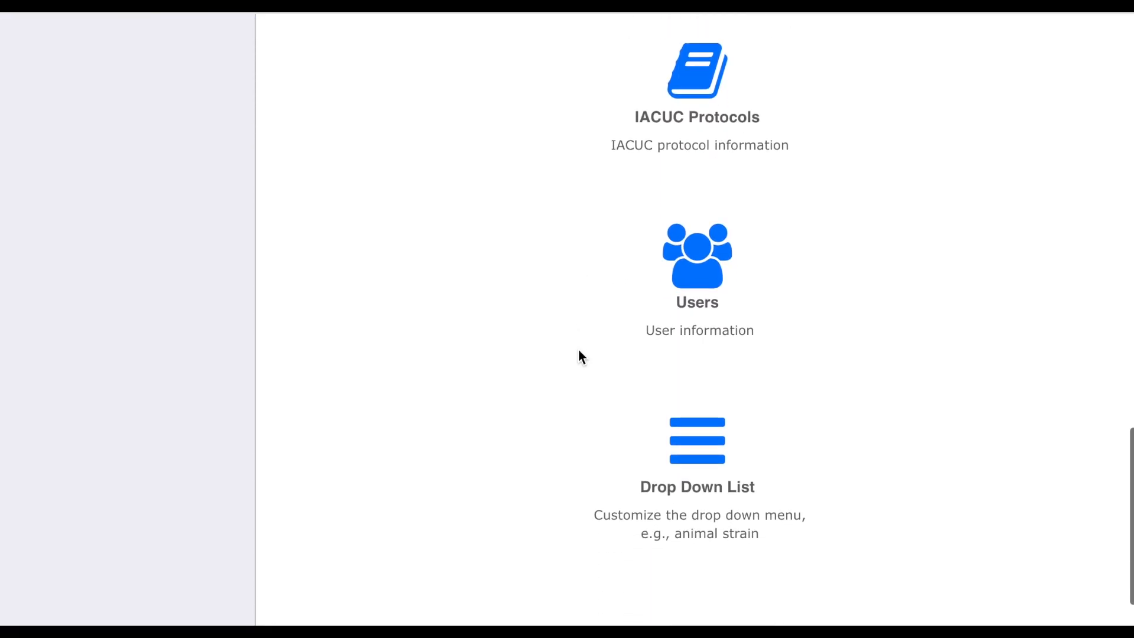
pyautogui.click(713, 400)
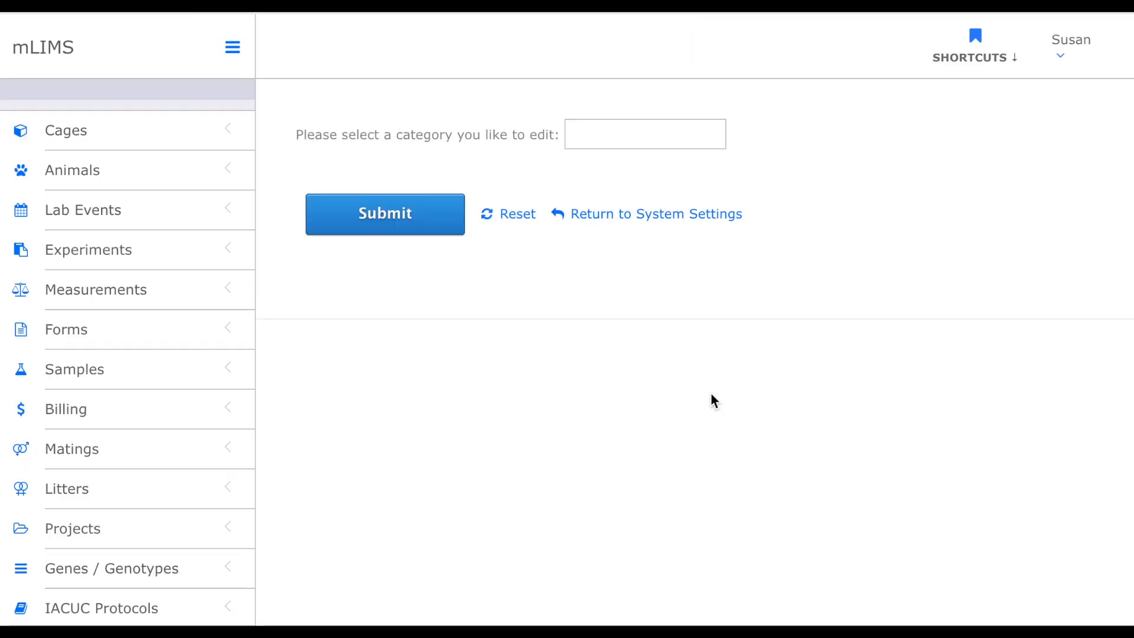
pyautogui.click(671, 131)
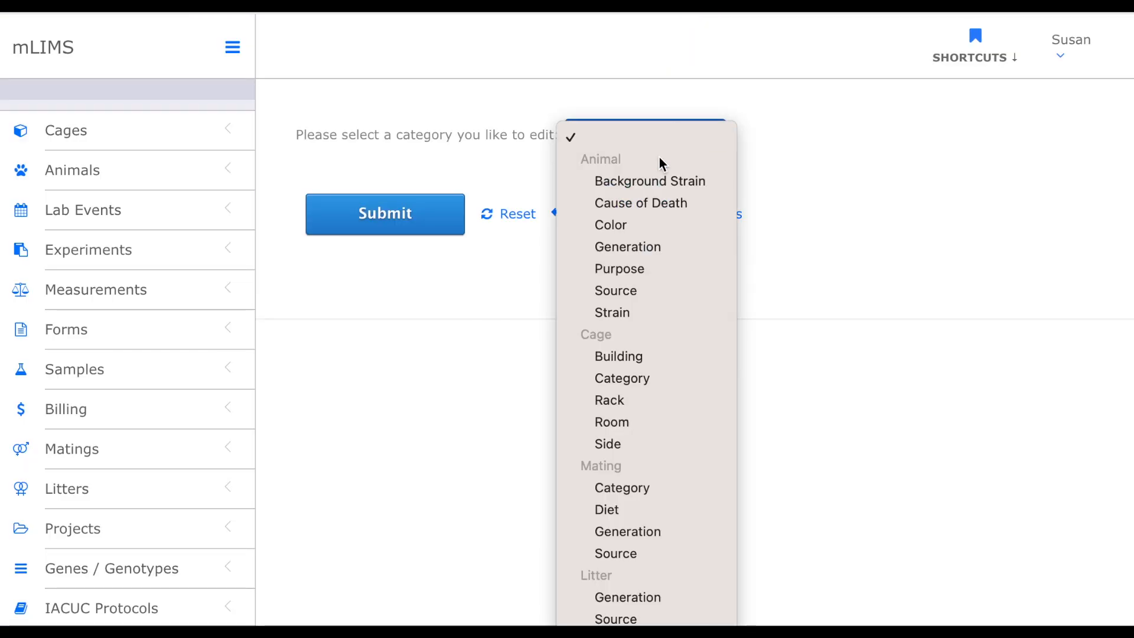
pyautogui.click(639, 312)
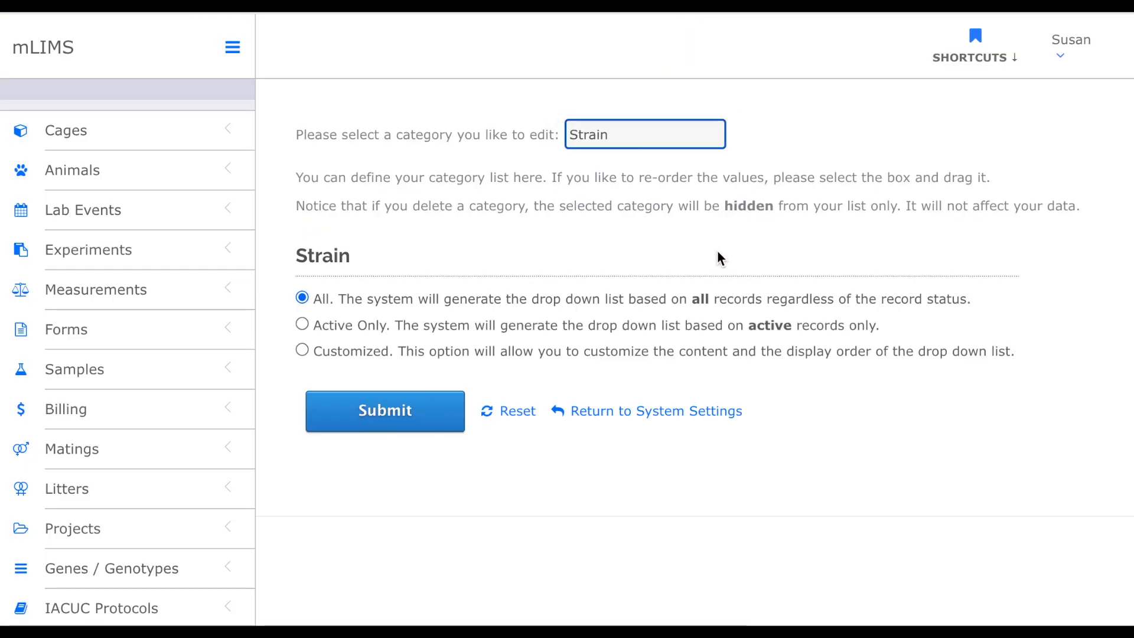
pyautogui.scroll(-1, 717, 250)
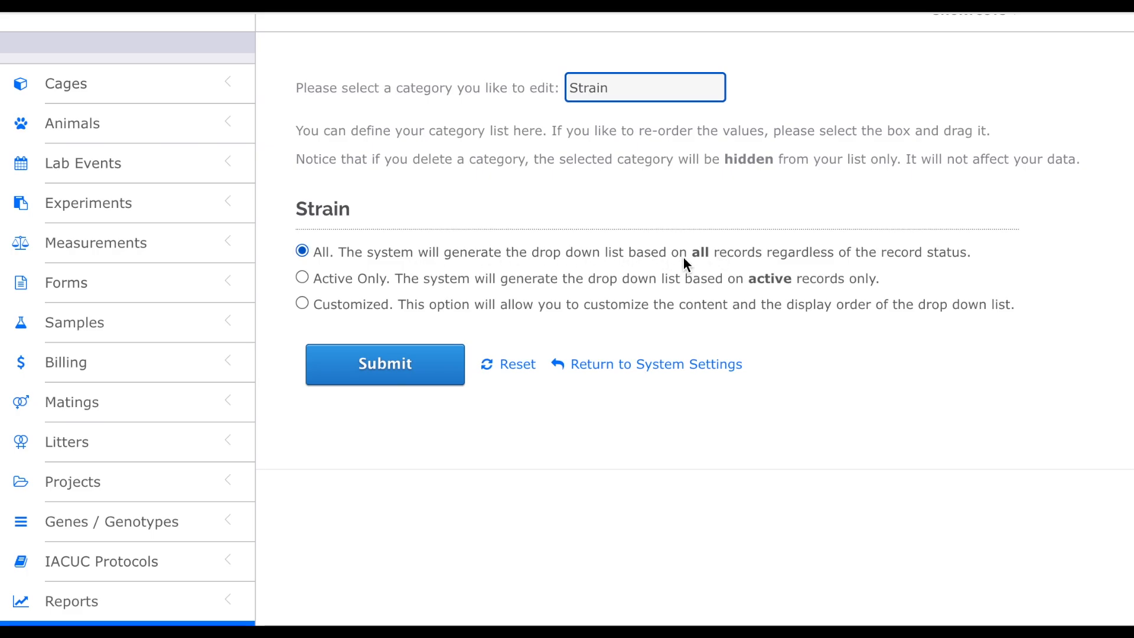
pyautogui.click(303, 279)
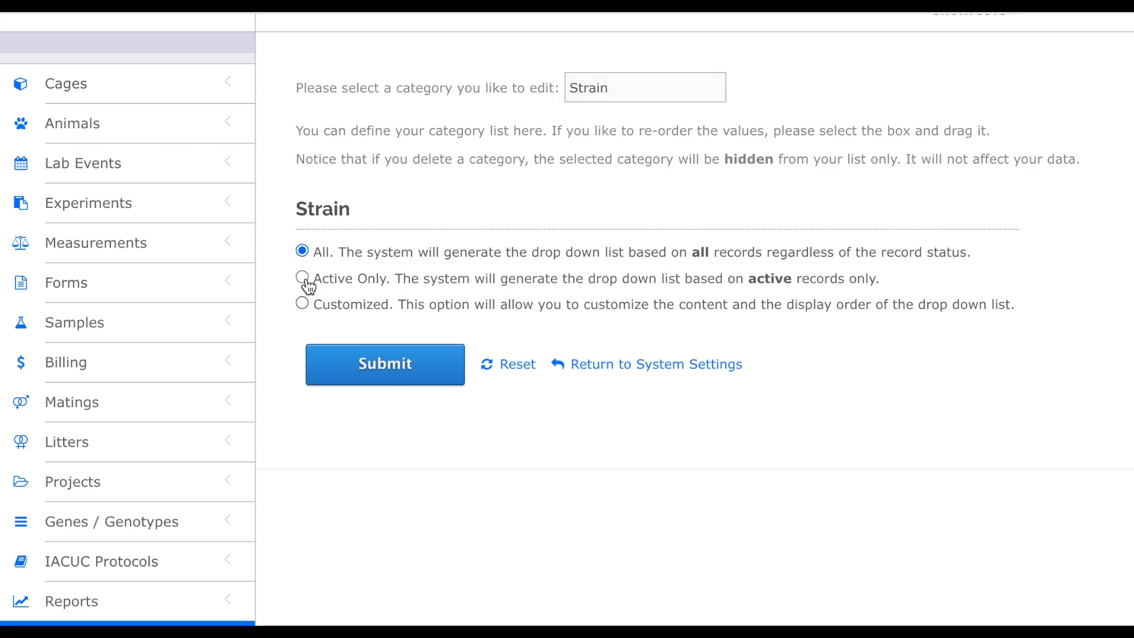
pyautogui.click(406, 367)
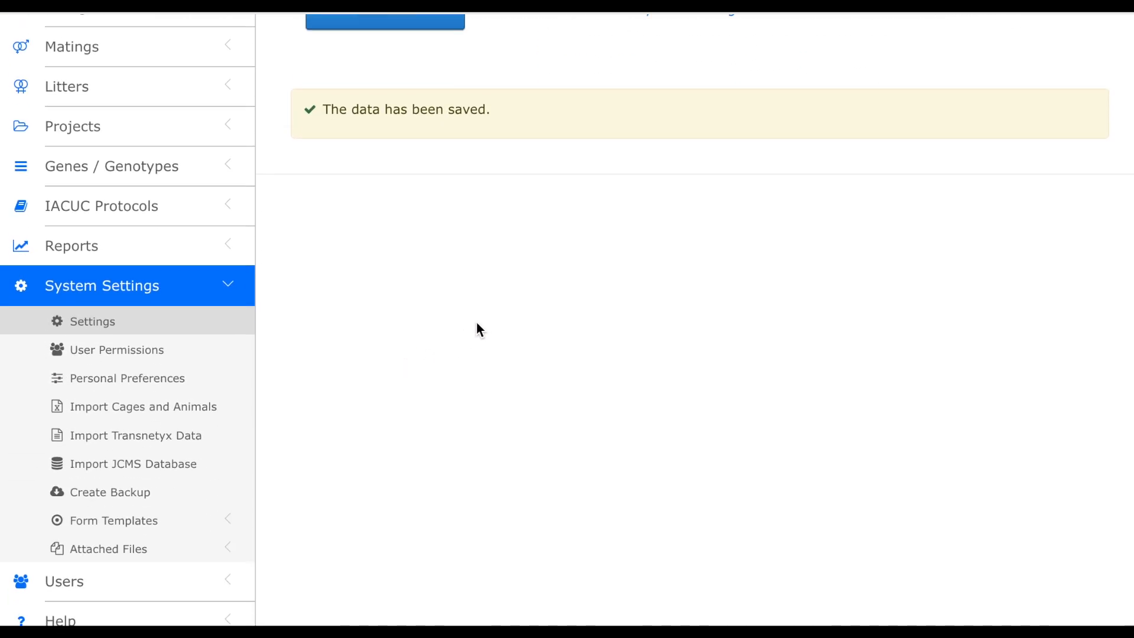
# - Open the animal list and search for animals whose Strain is beta
pyautogui.scroll(6, 473, 331)
pyautogui.scroll(1, 476, 327)
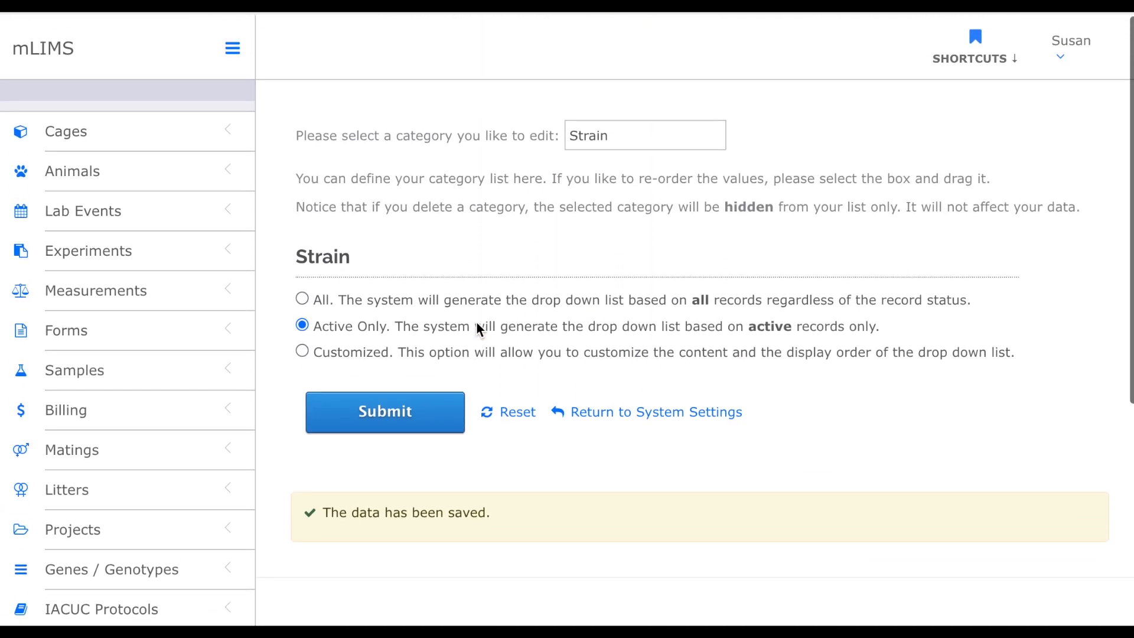
pyautogui.click(108, 172)
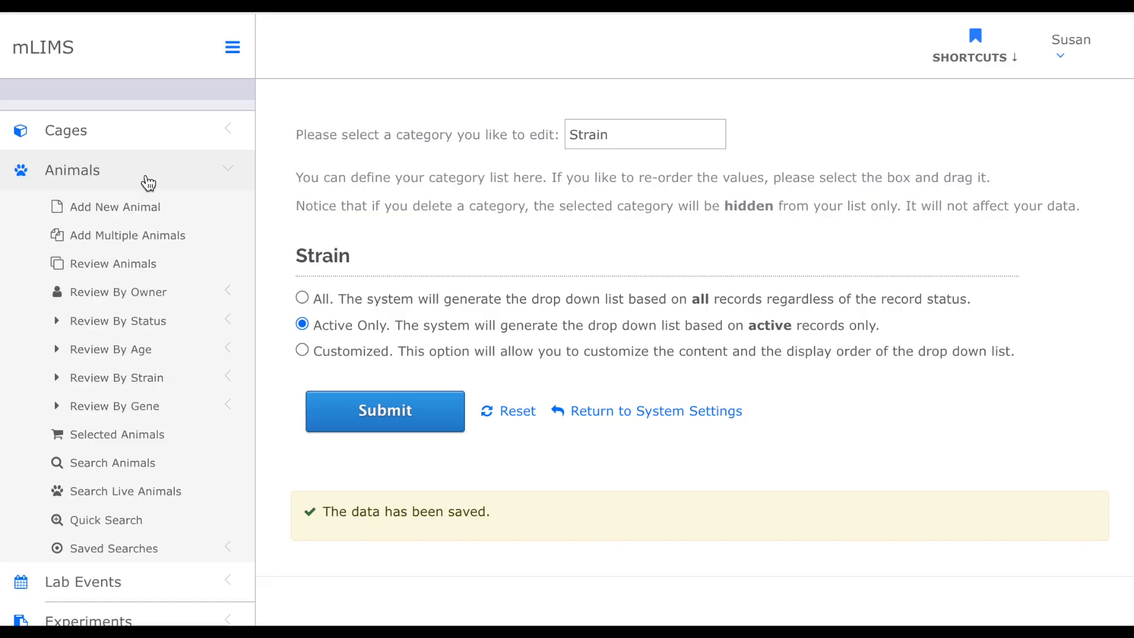
pyautogui.click(158, 271)
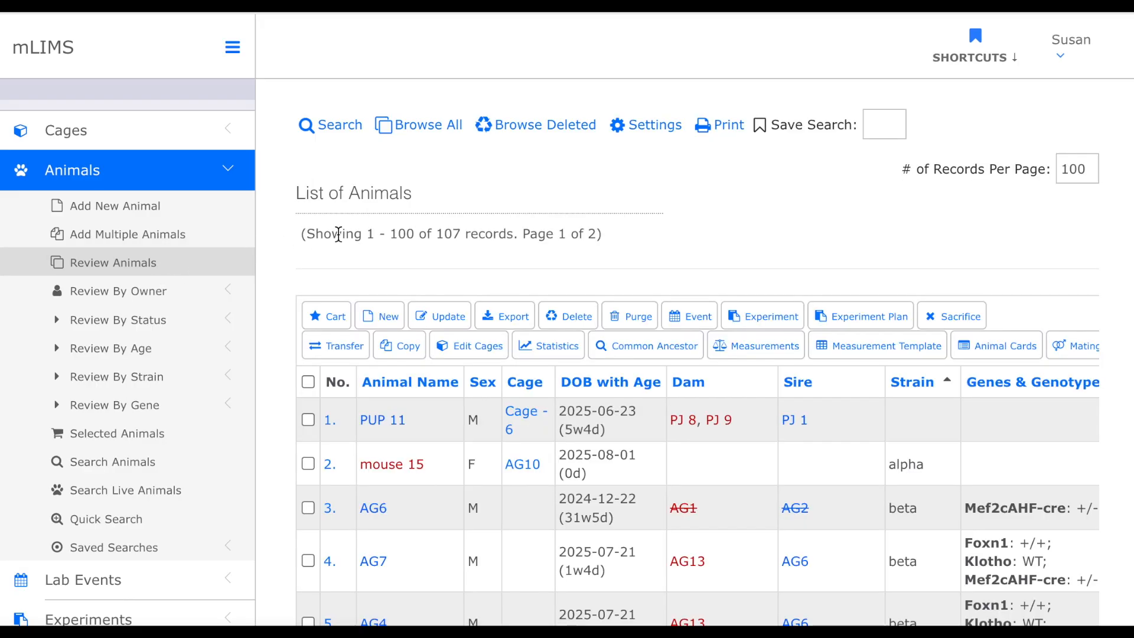
pyautogui.click(341, 135)
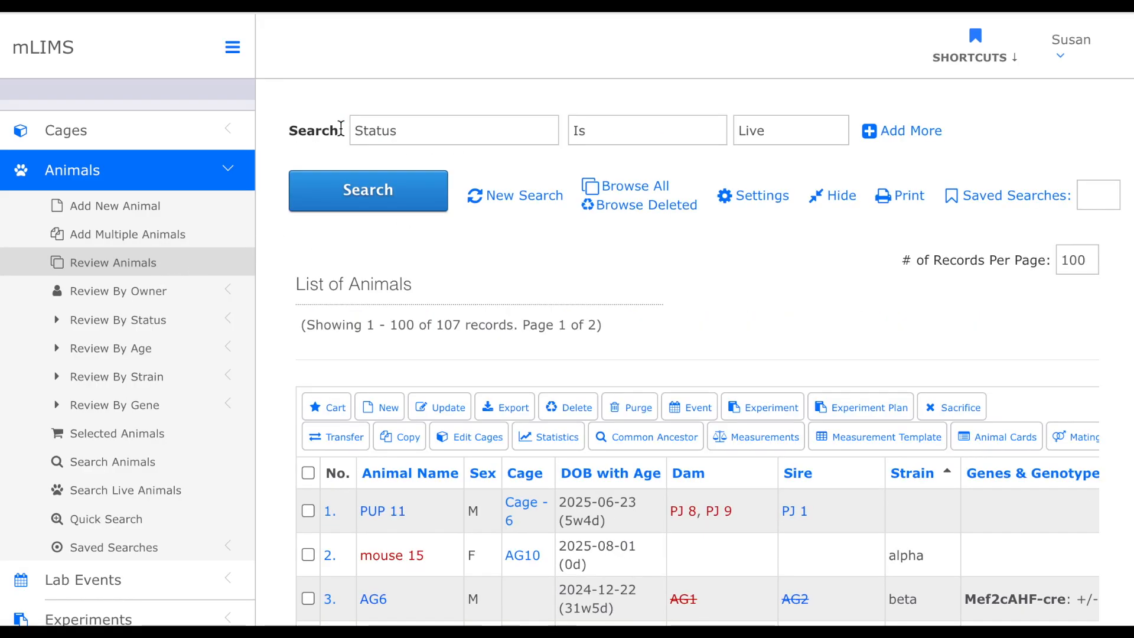
pyautogui.click(442, 130)
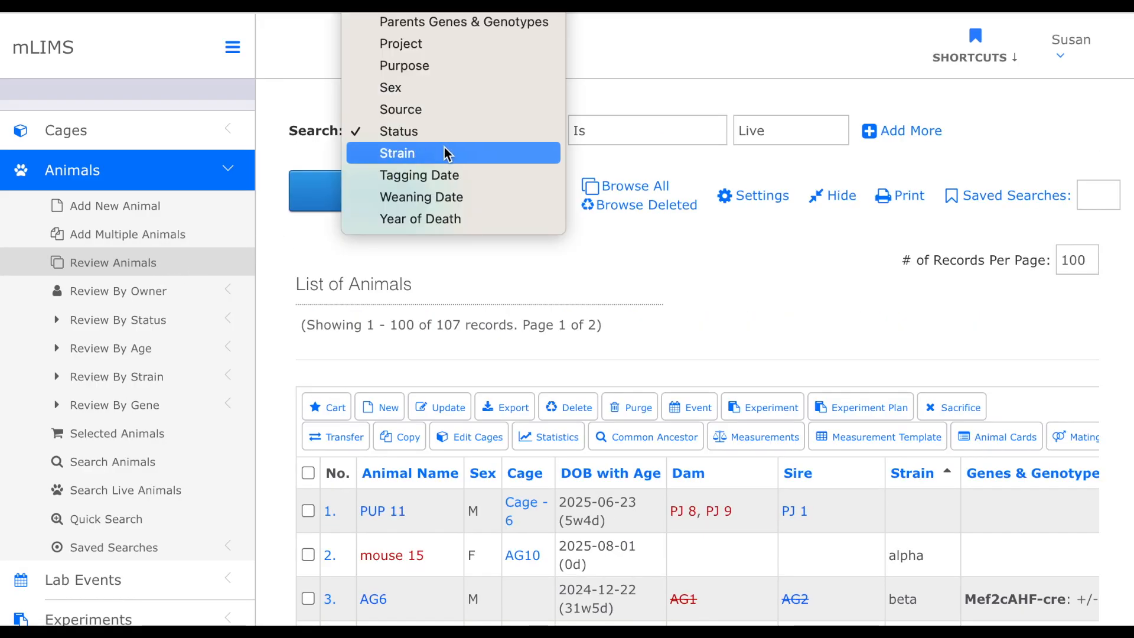
pyautogui.click(446, 154)
pyautogui.click(790, 140)
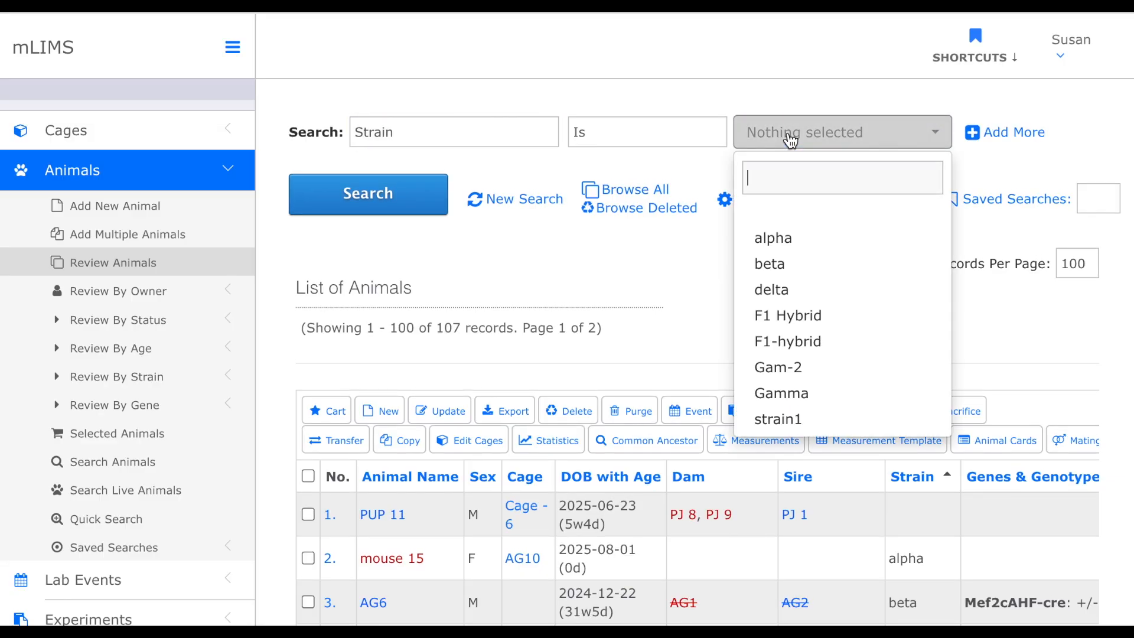
pyautogui.click(803, 270)
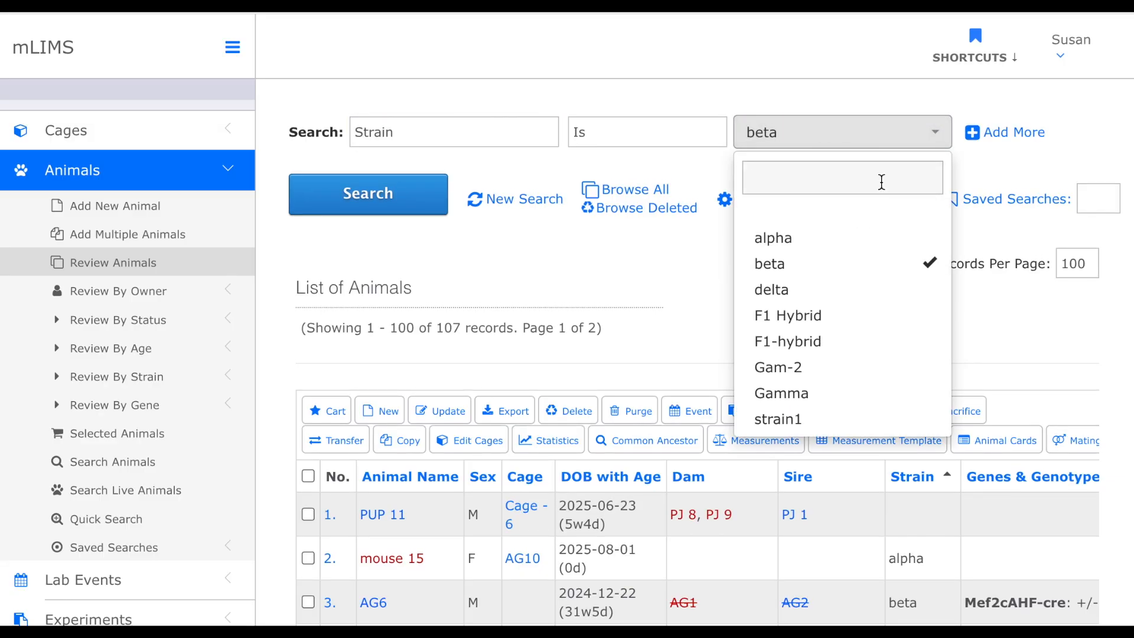
pyautogui.click(385, 213)
# - Select all the beta animals in the results and open the Sacrifice form for them
pyautogui.scroll(-5, 566, 310)
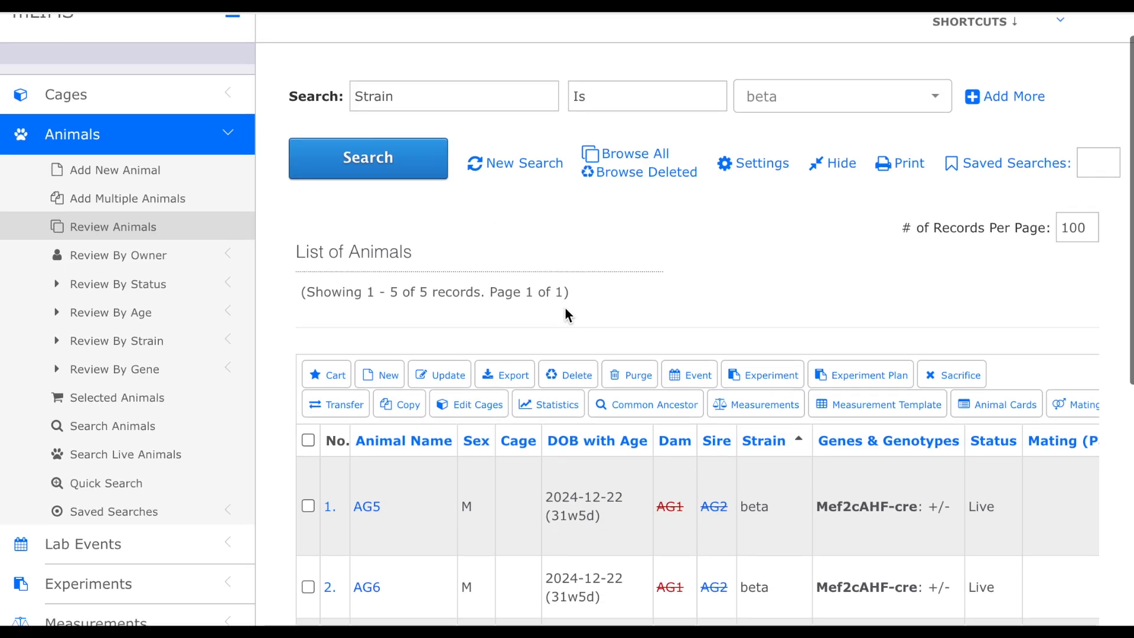
pyautogui.scroll(1, 565, 313)
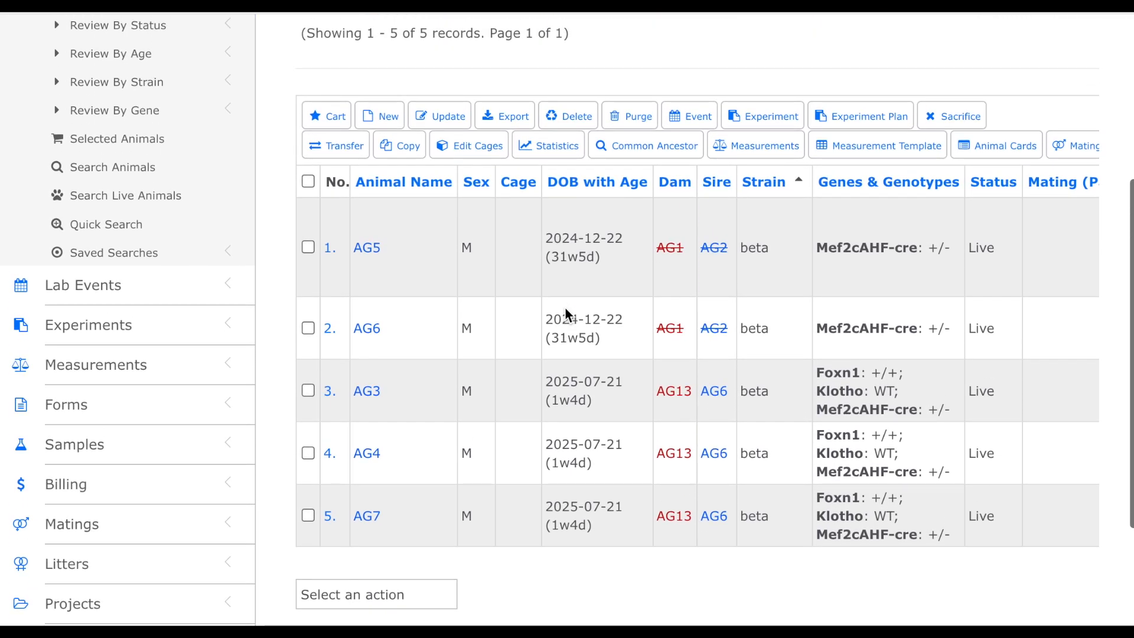
pyautogui.click(308, 183)
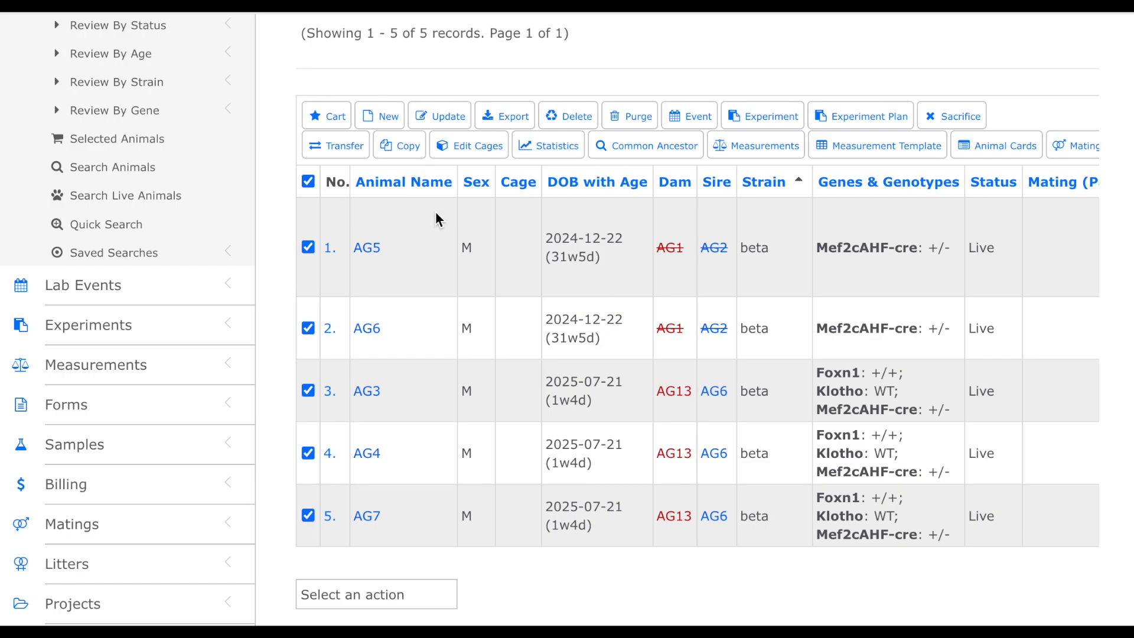
pyautogui.click(939, 118)
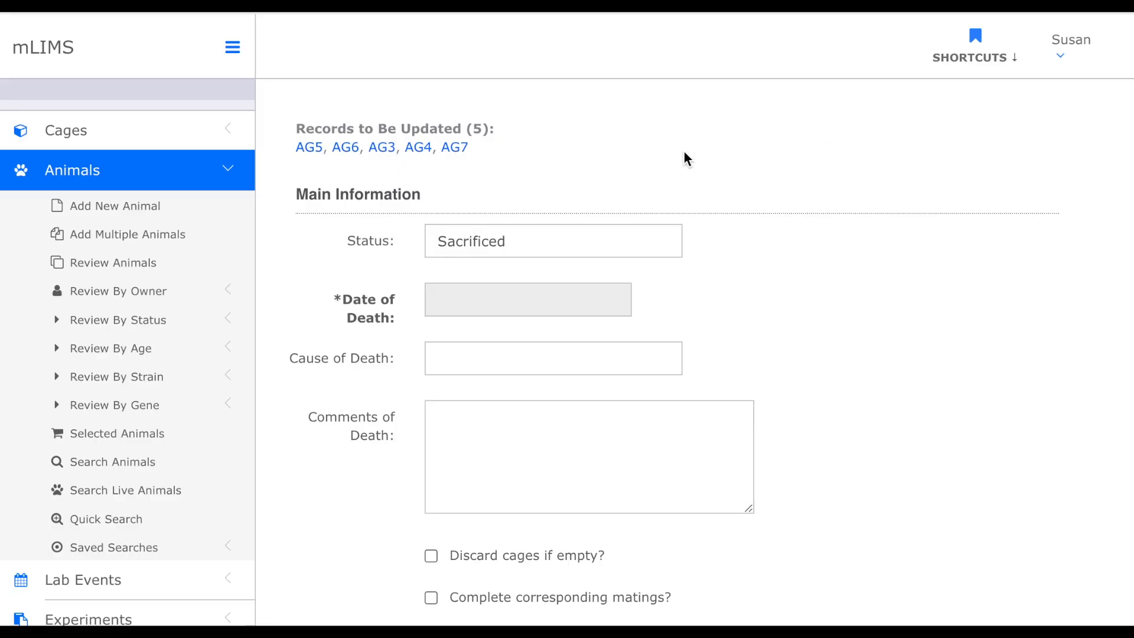
# - Sacrifice the selected animals with date of death 2025-07-23 and cause of death flooded
pyautogui.scroll(-2, 684, 158)
pyautogui.click(568, 210)
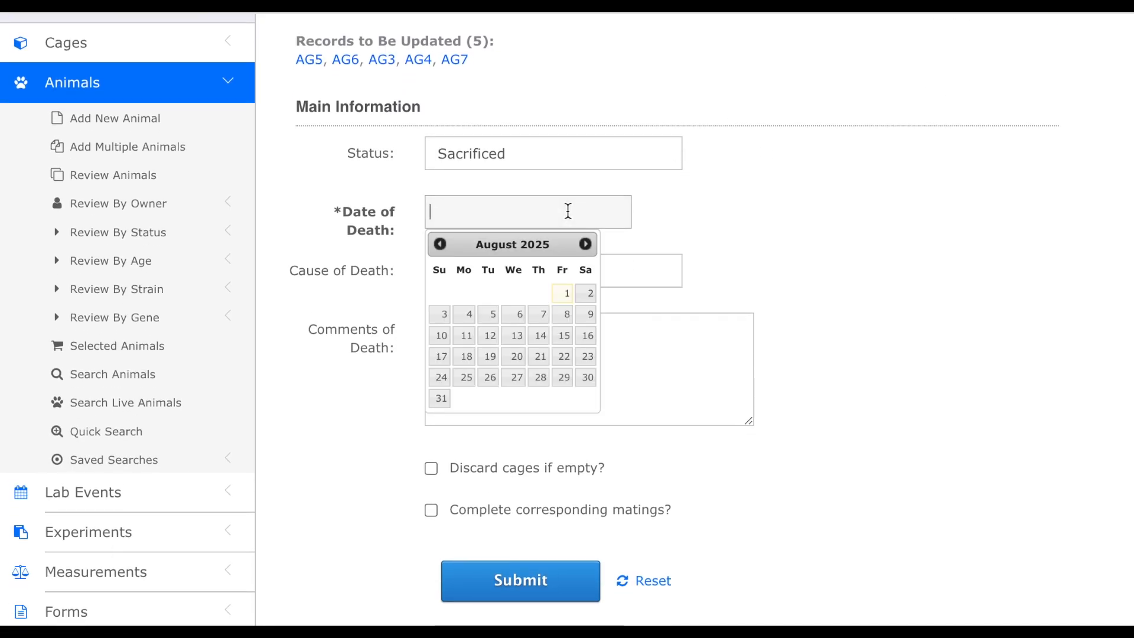
pyautogui.click(440, 245)
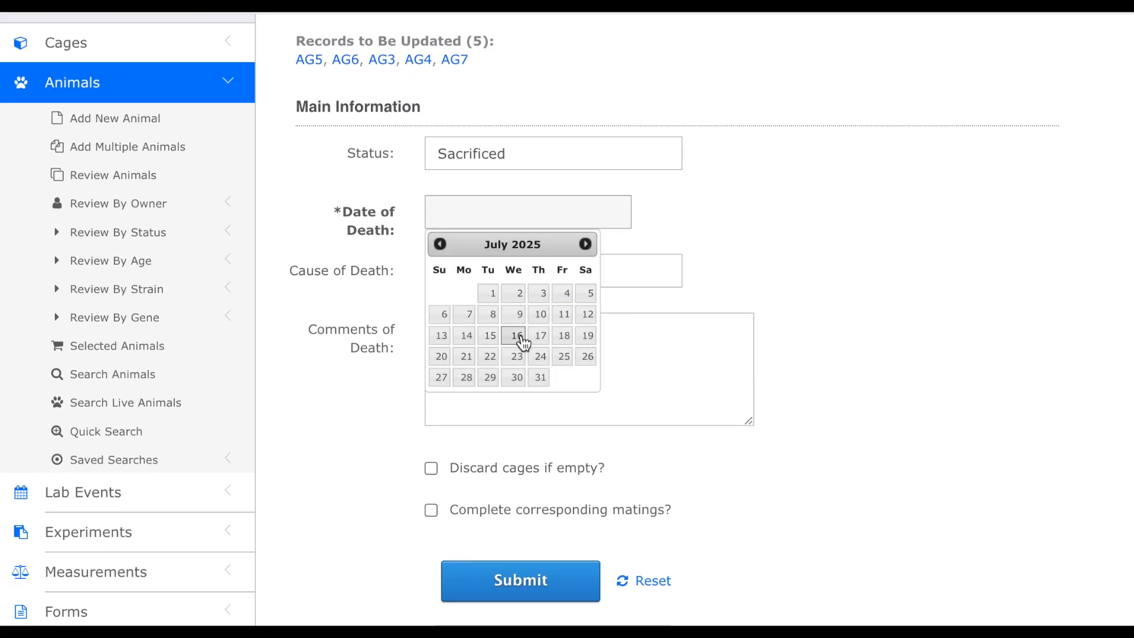
pyautogui.click(517, 356)
pyautogui.click(507, 278)
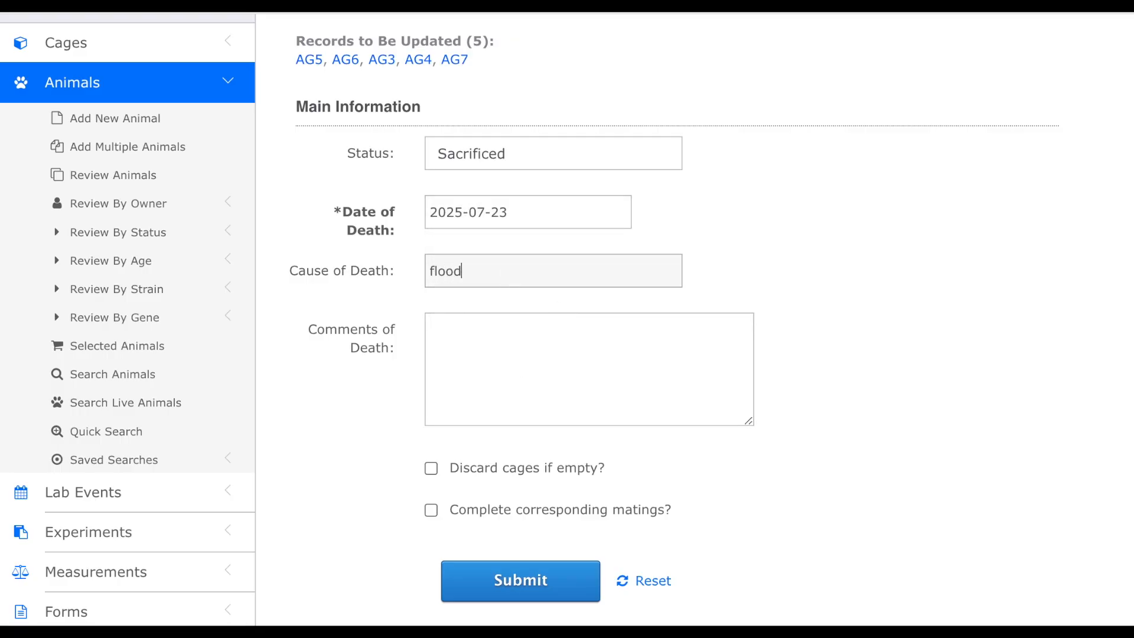
pyautogui.click(843, 290)
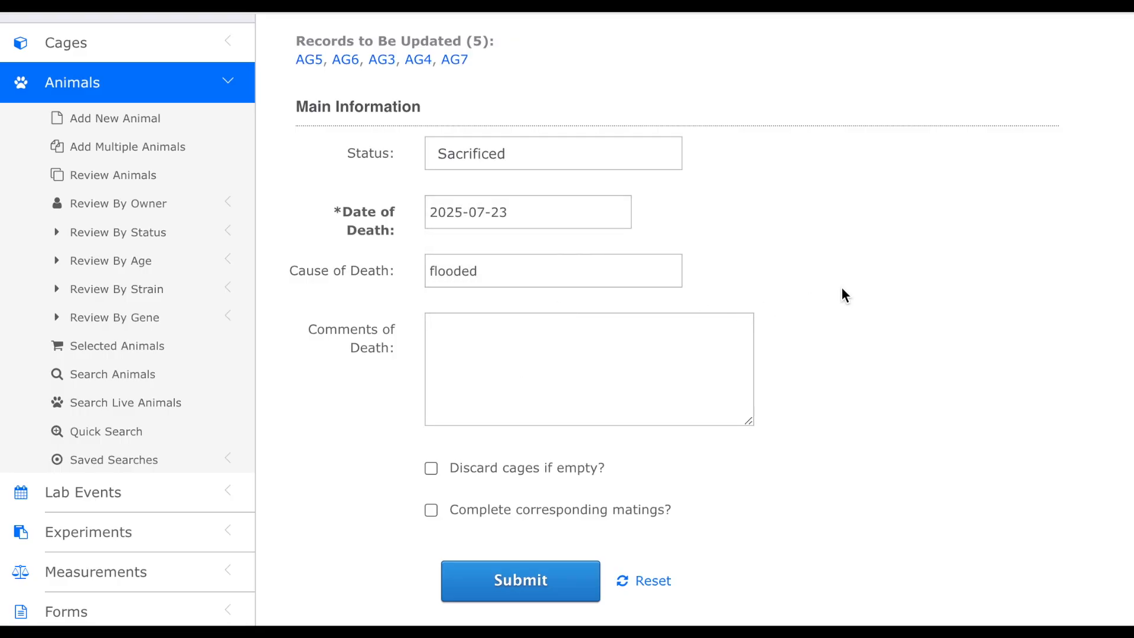
pyautogui.scroll(-3, 842, 289)
pyautogui.click(547, 396)
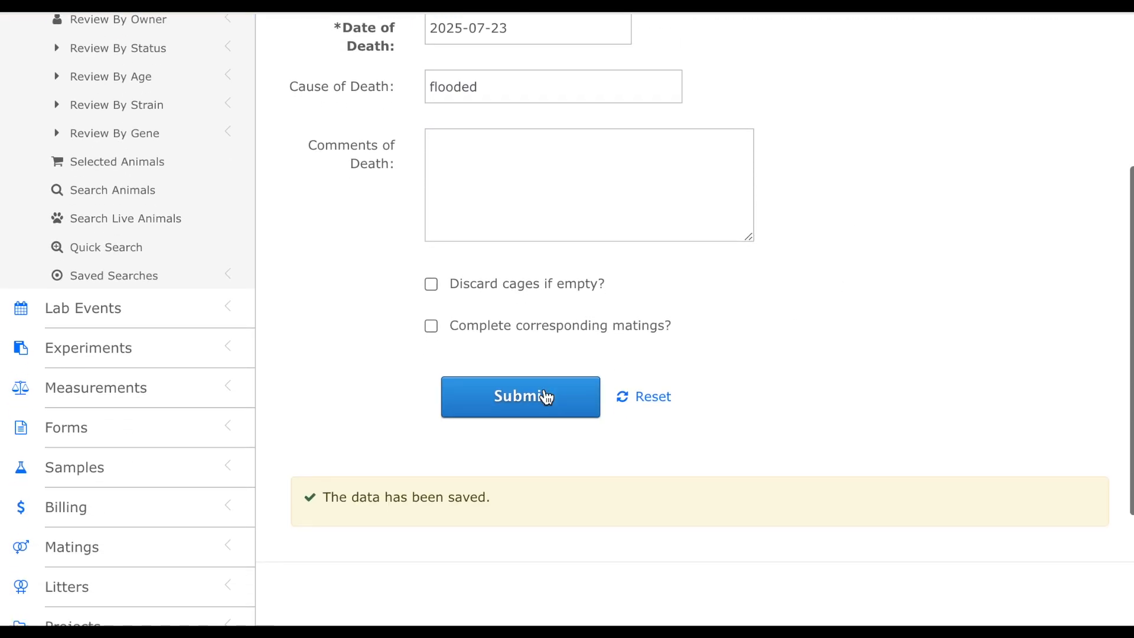
# - Start adding a new animal and assign it to Cage - 5
pyautogui.scroll(-4, 546, 390)
pyautogui.scroll(5, 608, 327)
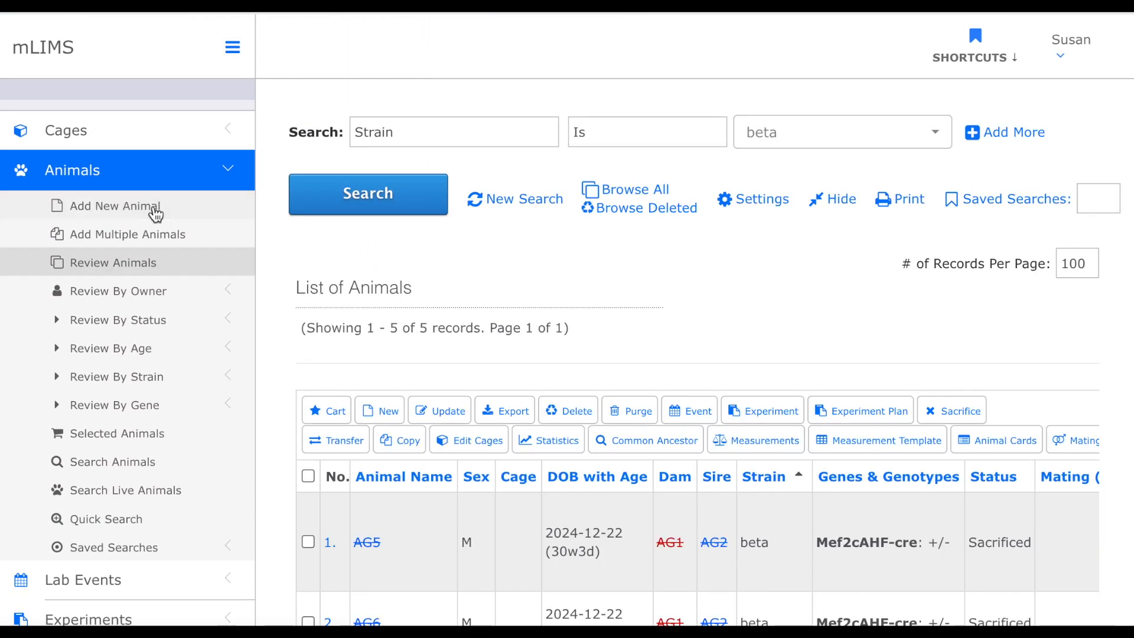
pyautogui.click(155, 211)
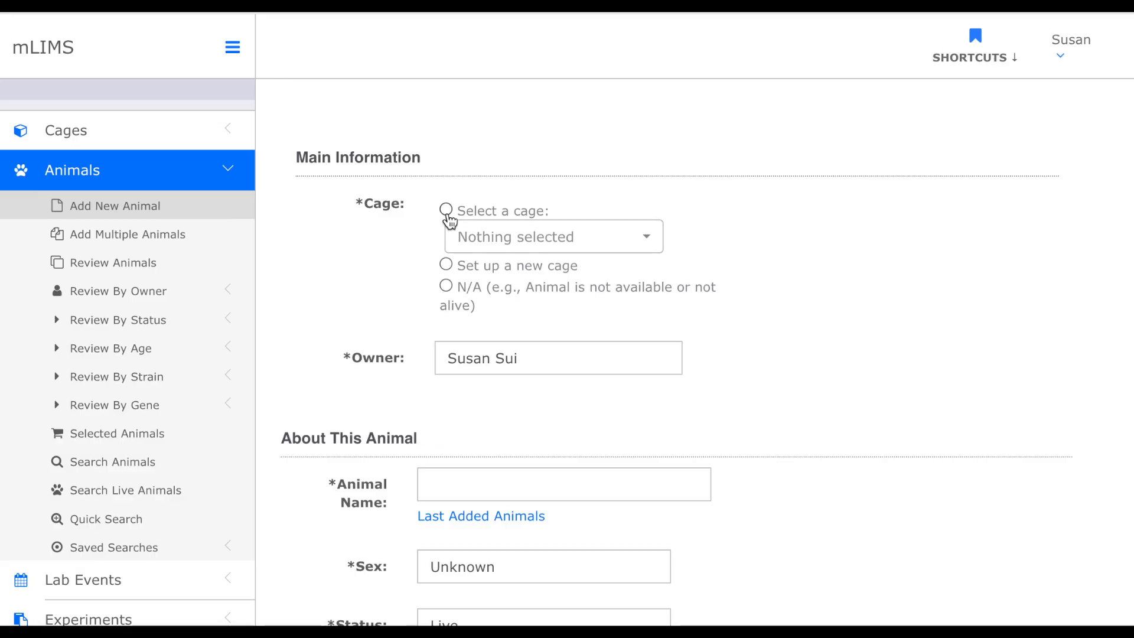
pyautogui.click(578, 251)
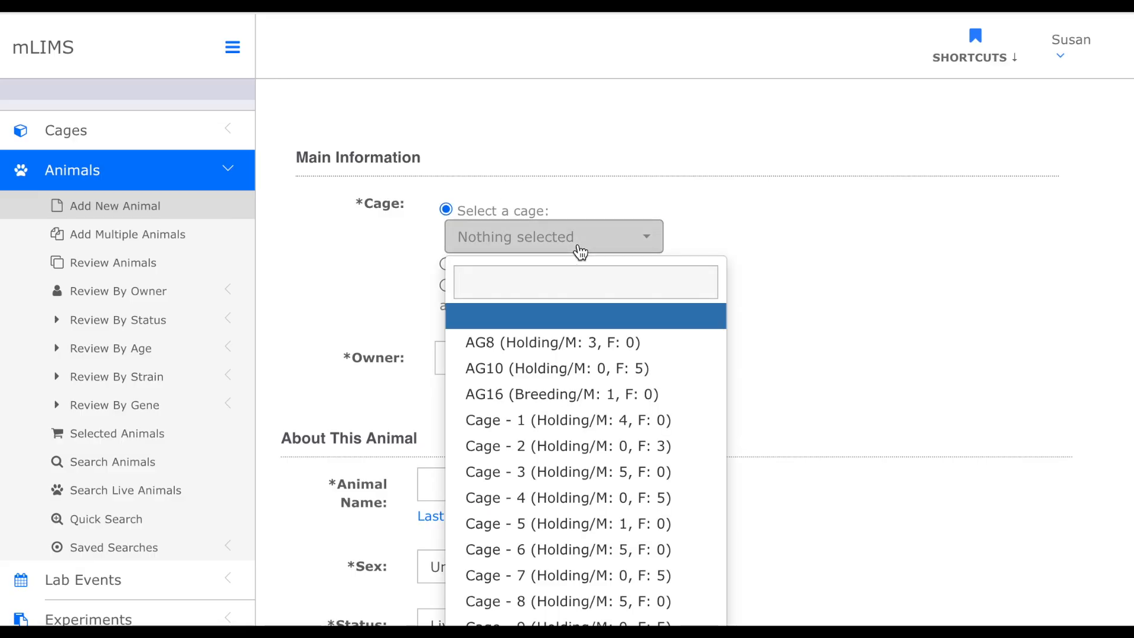
pyautogui.scroll(-1, 578, 245)
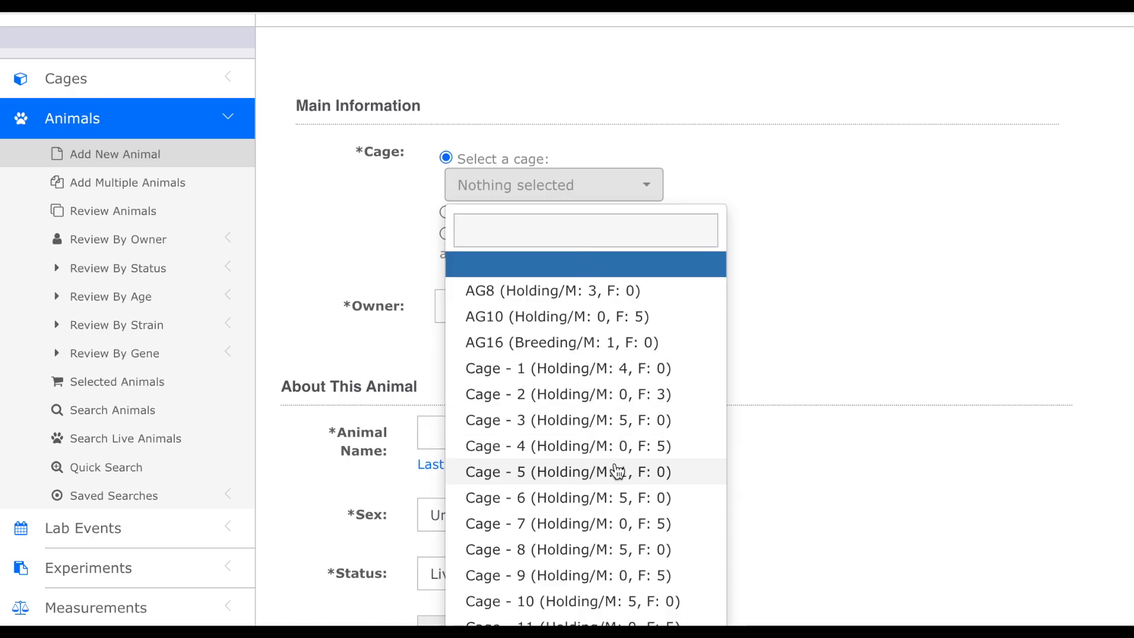
pyautogui.click(618, 472)
# - Name the new animal mouse 18 and set its sex to Male
pyautogui.scroll(-2, 765, 328)
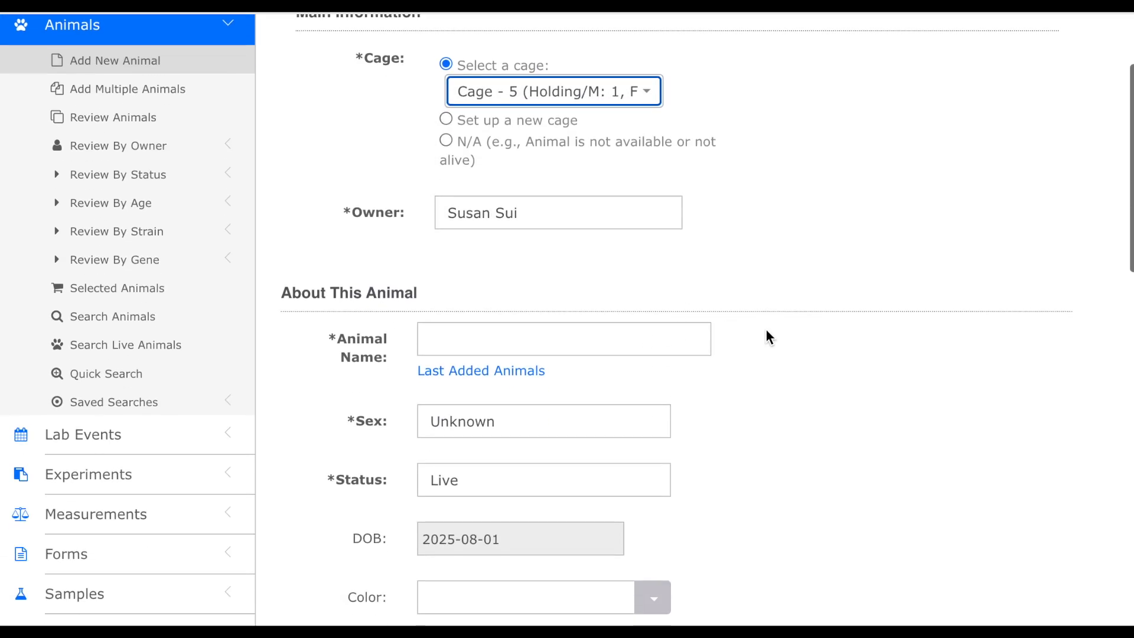
pyautogui.click(592, 340)
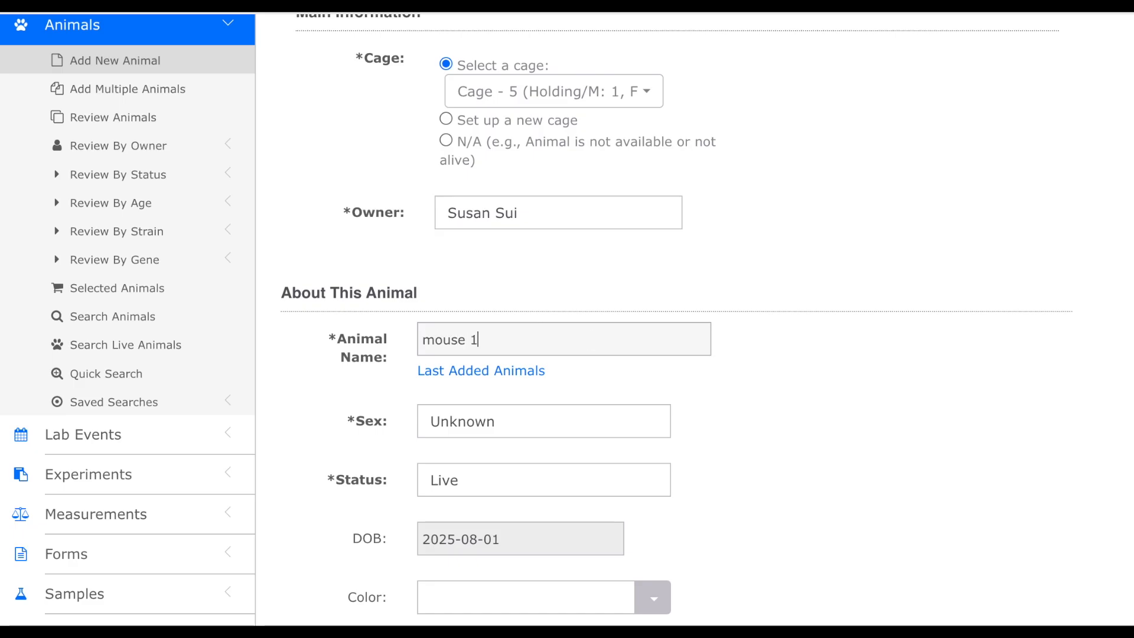
pyautogui.click(792, 410)
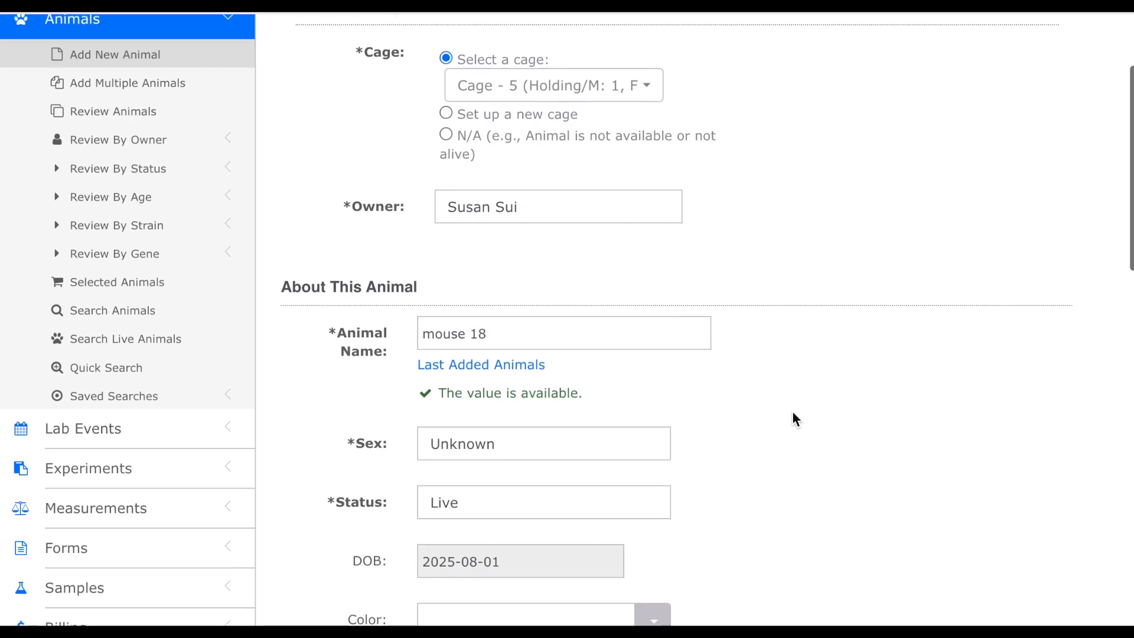
pyautogui.scroll(-1, 791, 410)
pyautogui.click(622, 383)
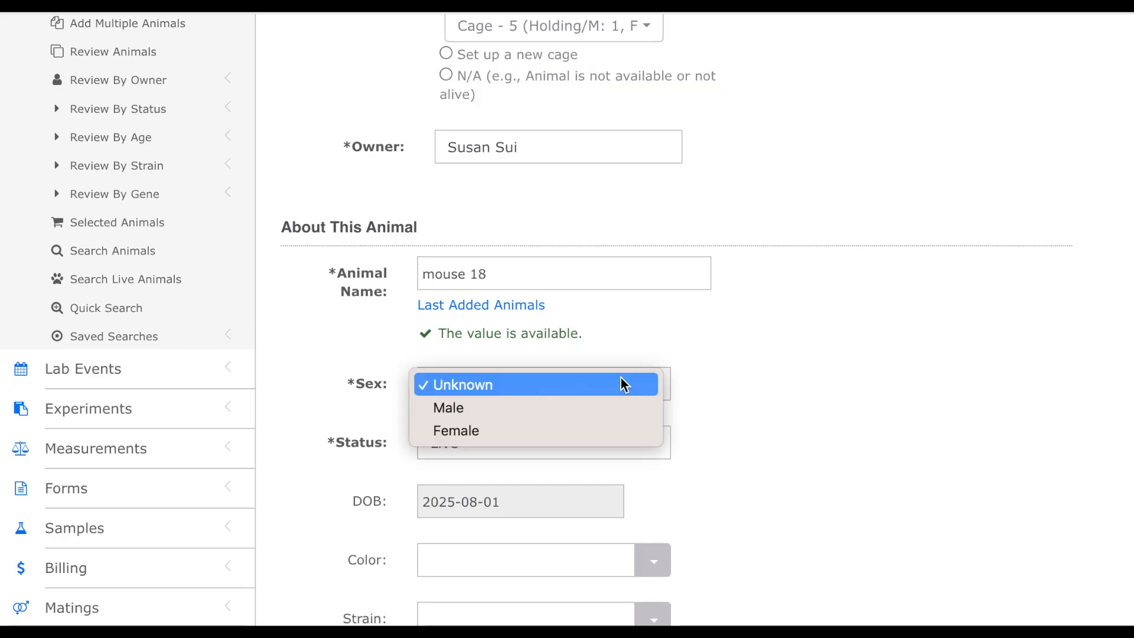
pyautogui.click(608, 407)
# - Open the Strain list for the new animal to check which strains are available
pyautogui.scroll(-1, 744, 410)
pyautogui.scroll(-1, 743, 404)
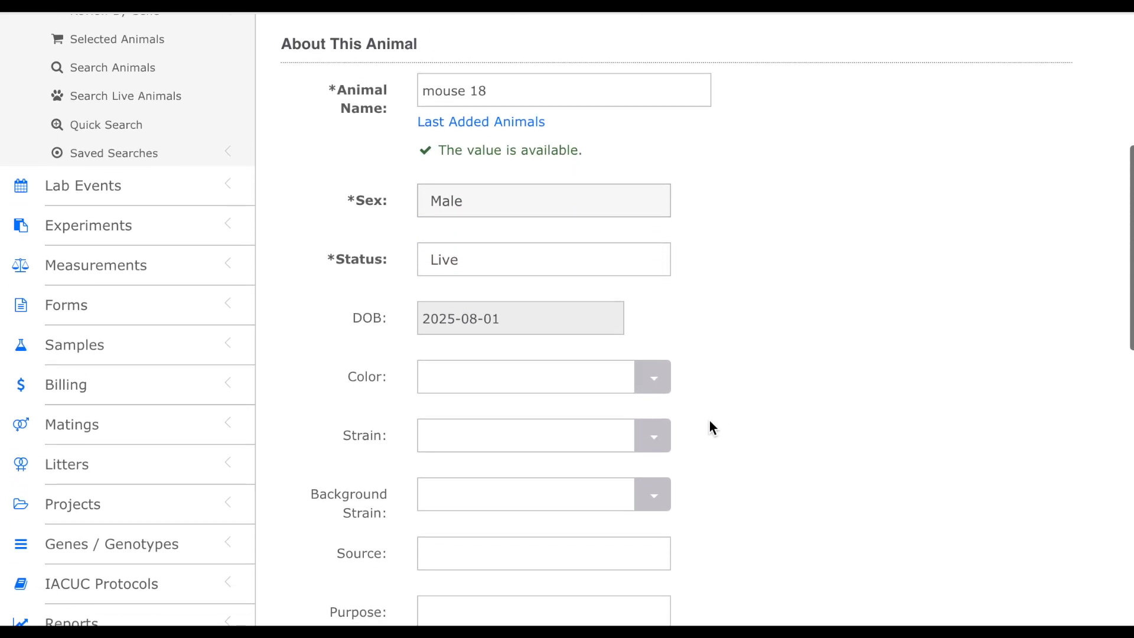
pyautogui.click(662, 436)
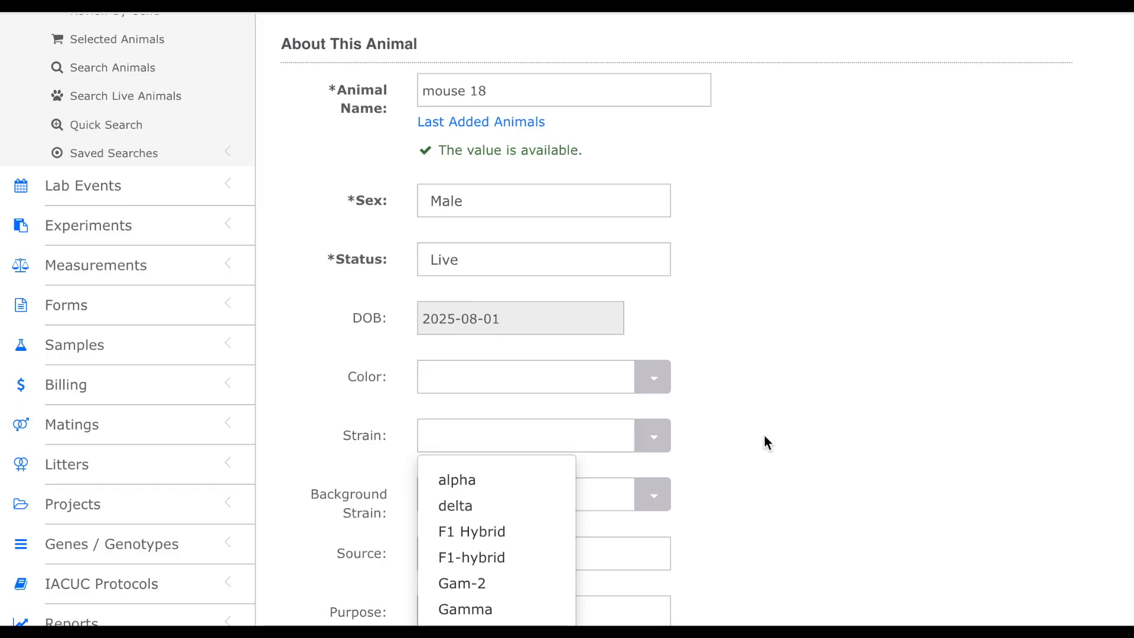
pyautogui.scroll(-1, 764, 435)
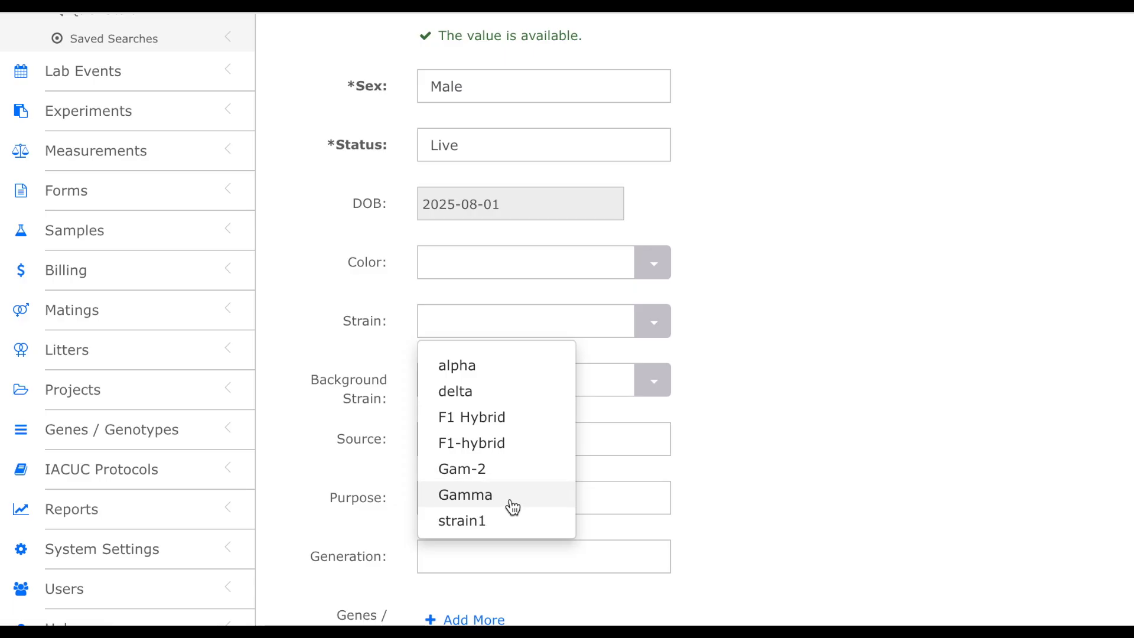
pyautogui.scroll(-3, 813, 444)
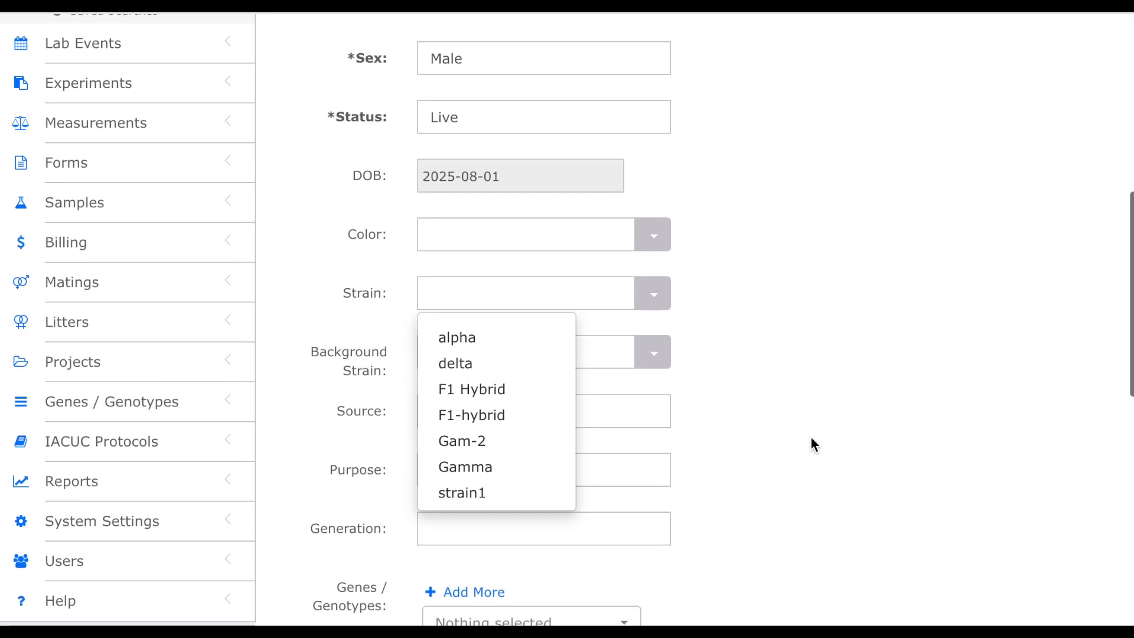
pyautogui.scroll(-2, 814, 444)
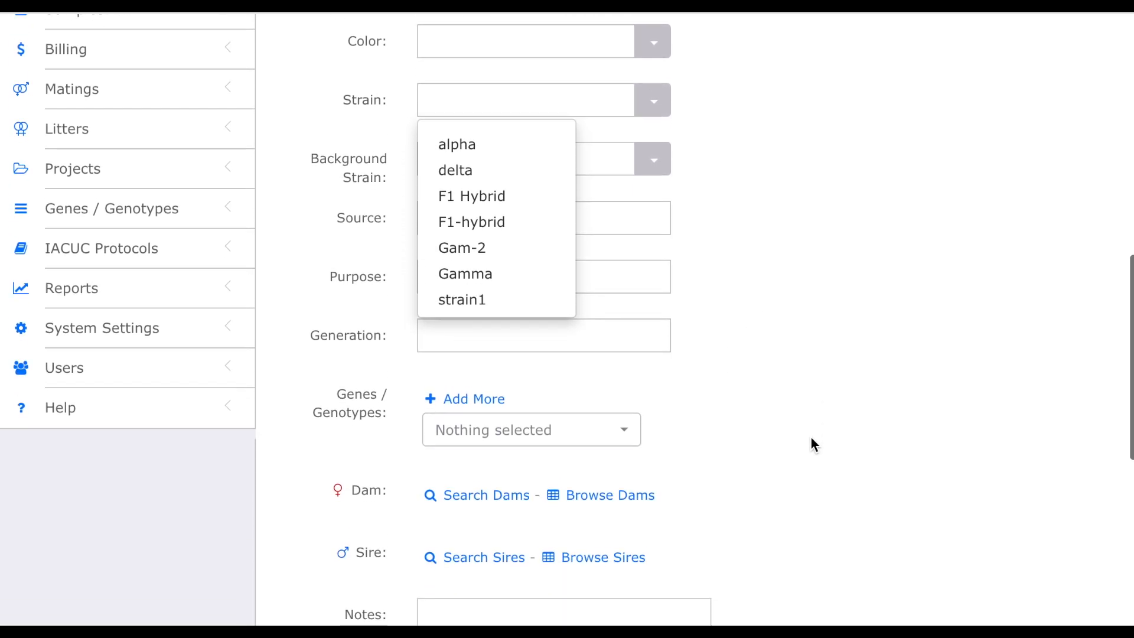
pyautogui.scroll(6, 811, 439)
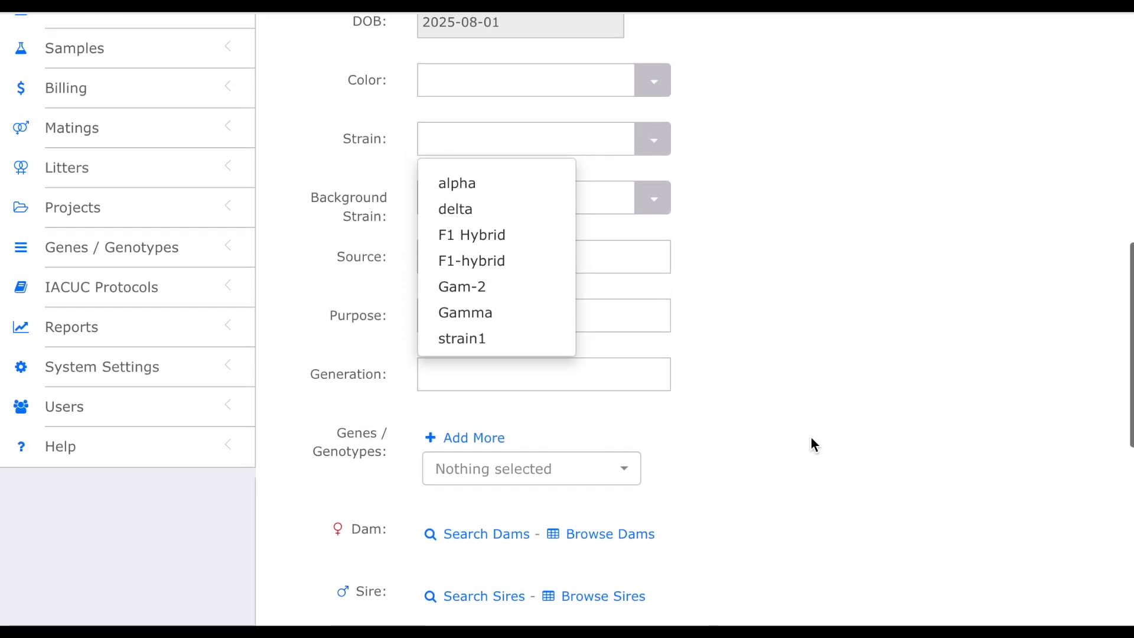